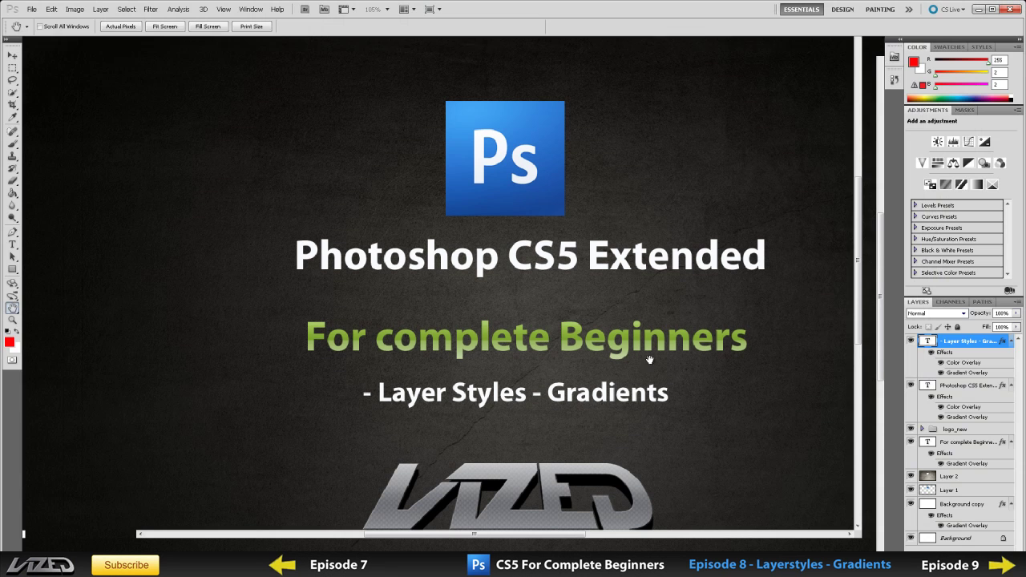
- Close the Title.psd document tab
left_click(322, 41)
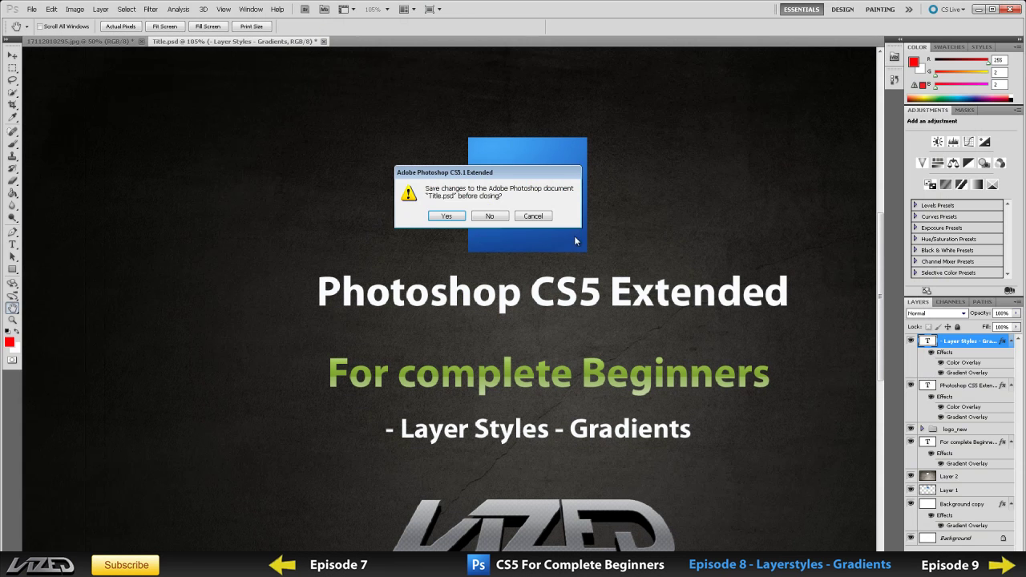
- Discard Title.psd changes, add an empty Layer 1, and duplicate Background as Background copy
left_click(490, 216)
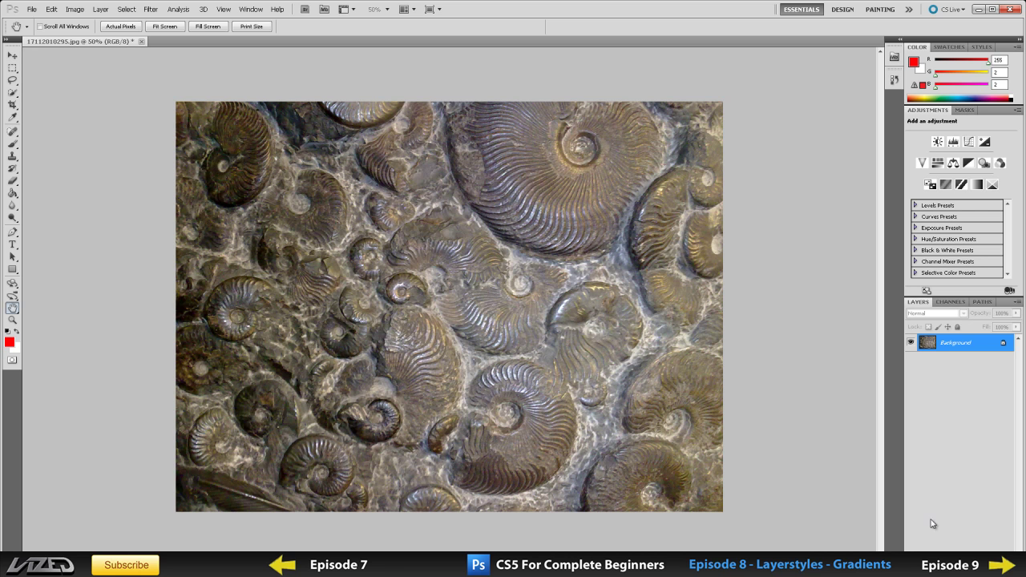
left_click(994, 563)
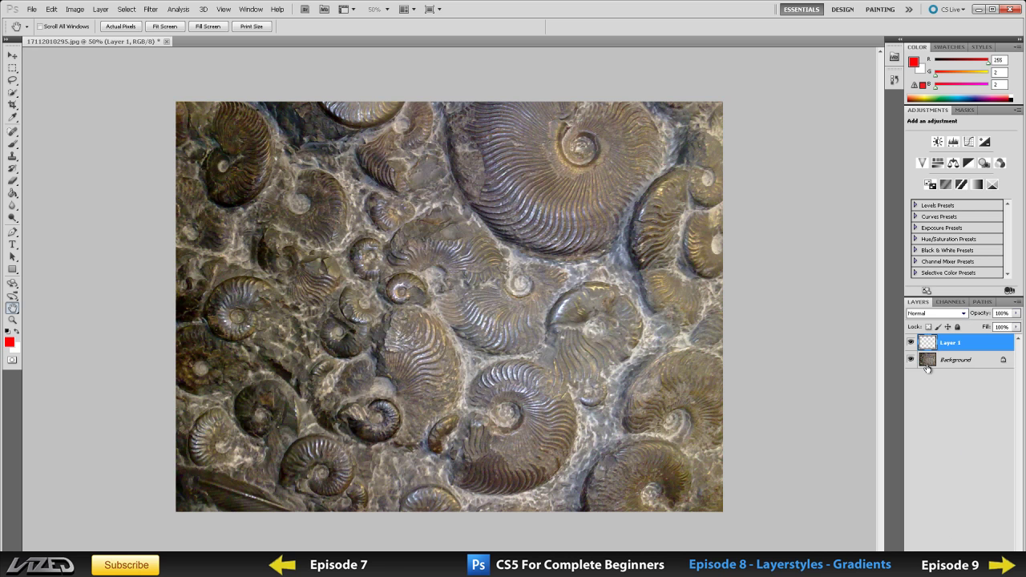
right_click(971, 362)
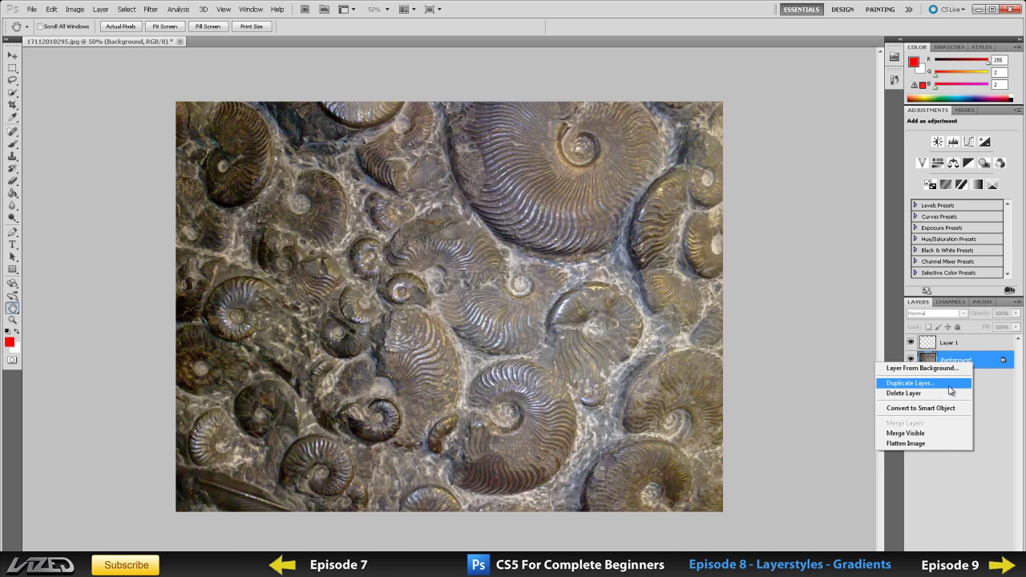
left_click(954, 385)
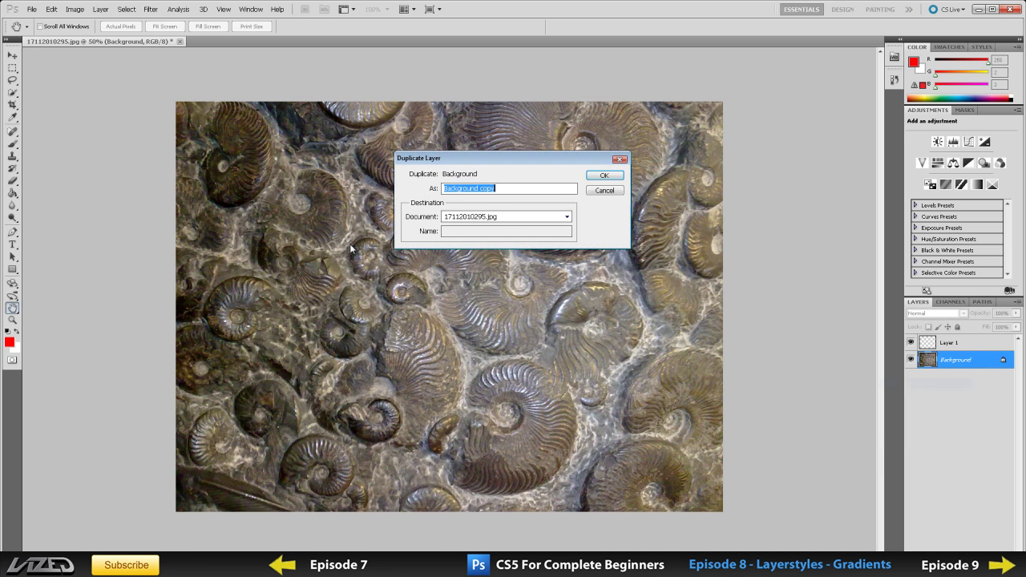
left_click(604, 174)
- Hide the original Background layer
left_click(904, 391)
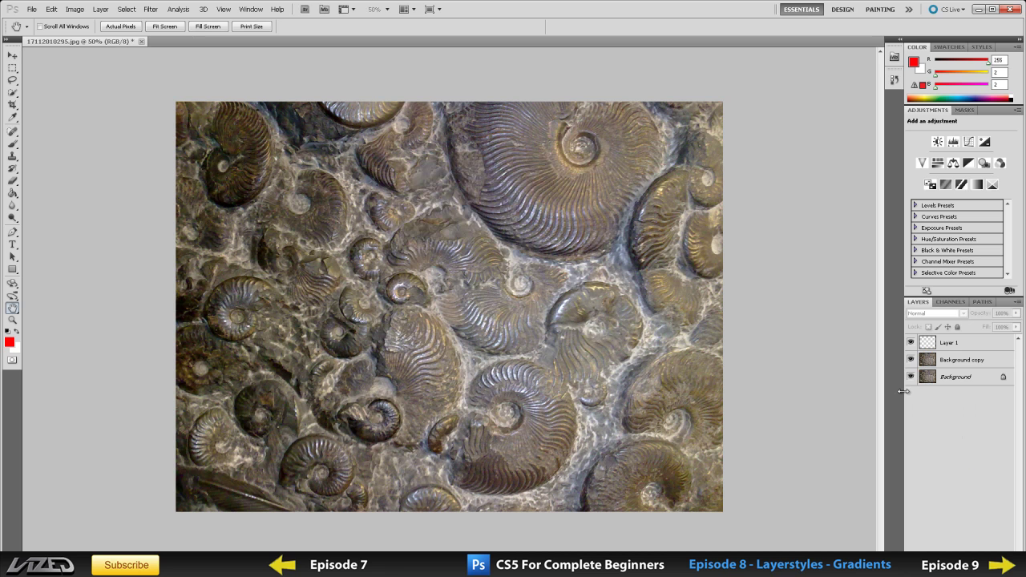
left_click(956, 383)
left_click(909, 377)
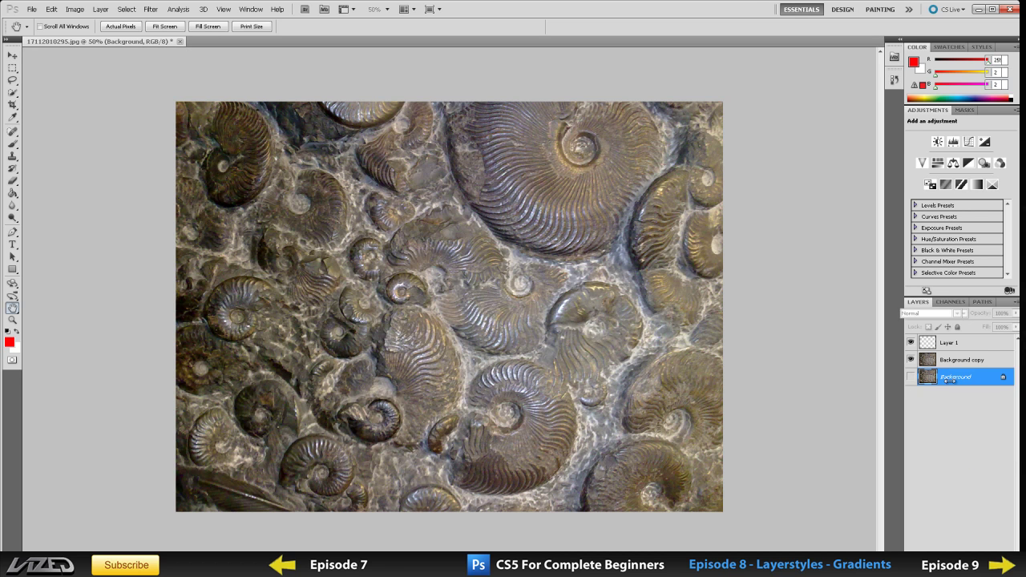
- Rename the empty Layer 1 to 'gradient'
left_click(954, 344)
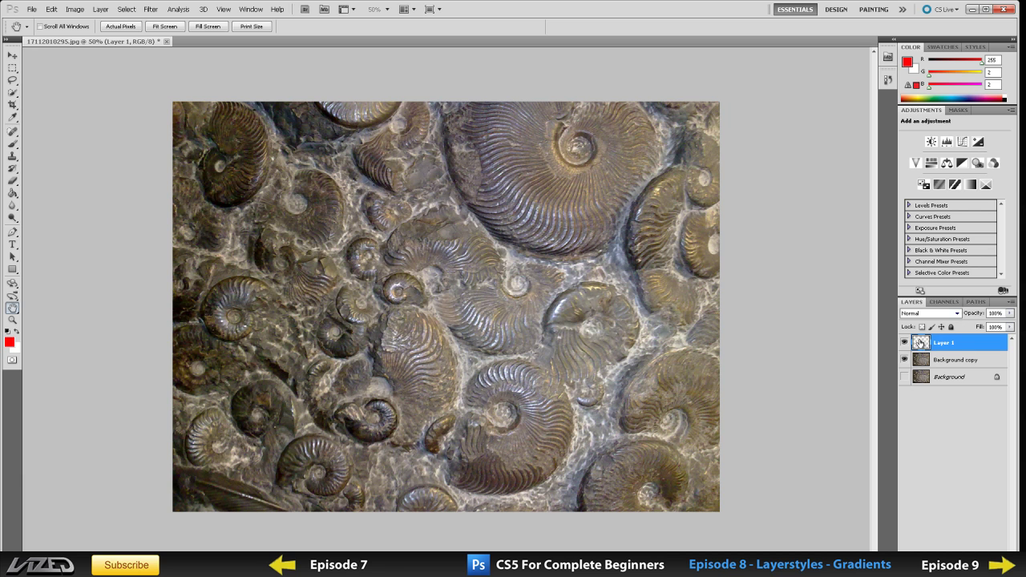
double_click(912, 349)
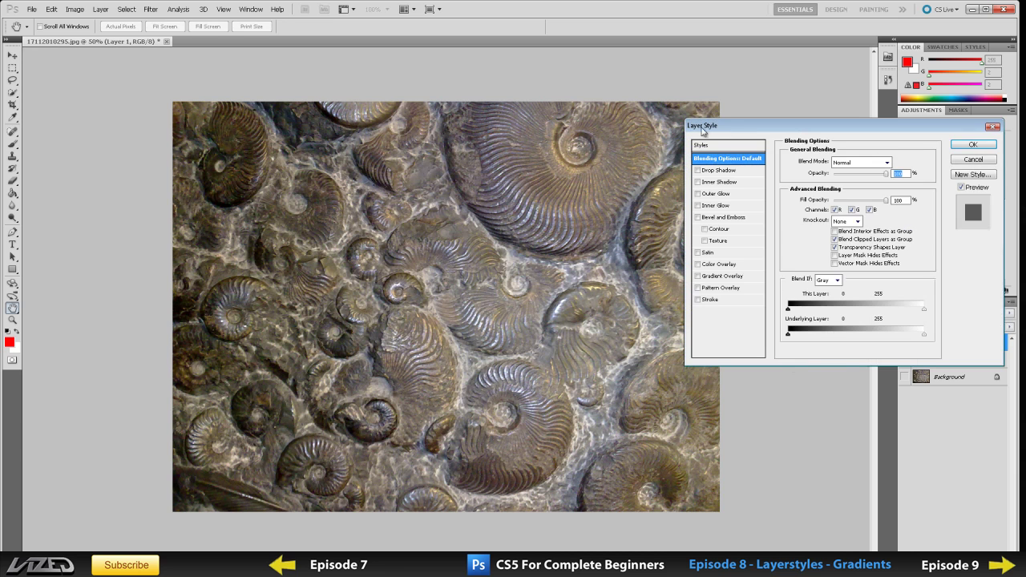
left_click_drag(738, 125, 468, 125)
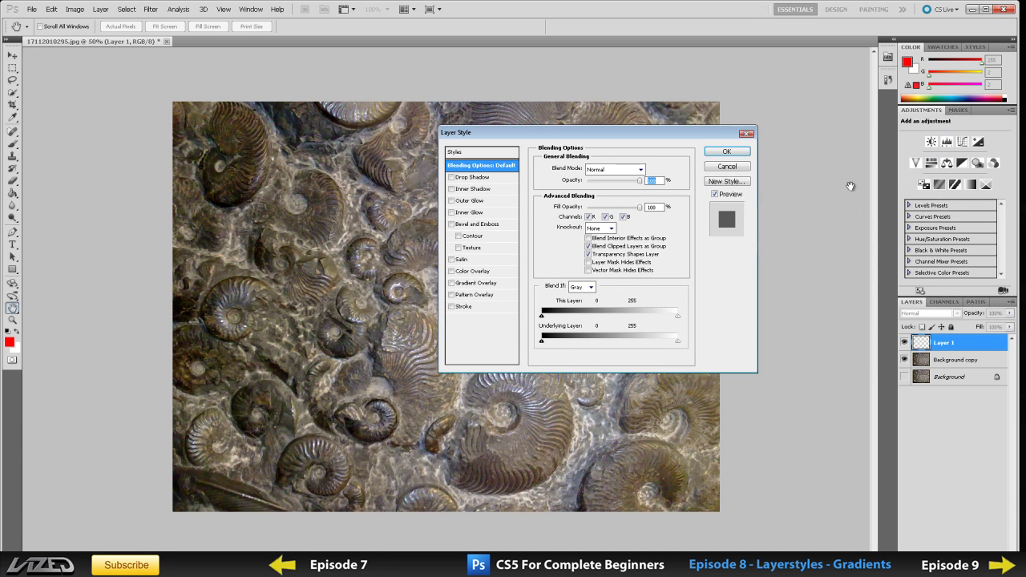
left_click(726, 159)
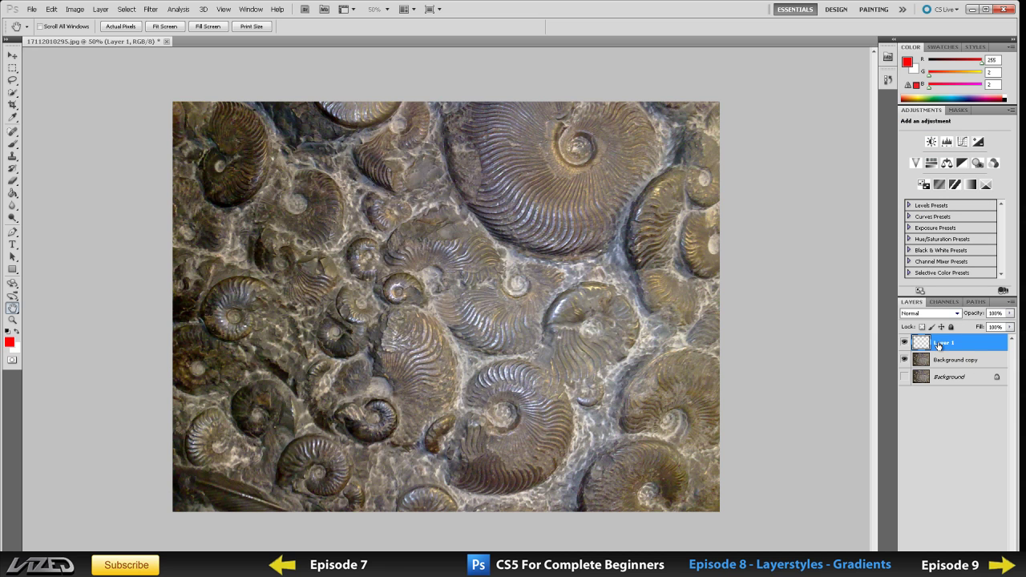
double_click(944, 343)
type("gradient")
key("Return")
- Enable a linear Gradient Overlay at 90° and 100% opacity on the gradient layer
double_click(922, 346)
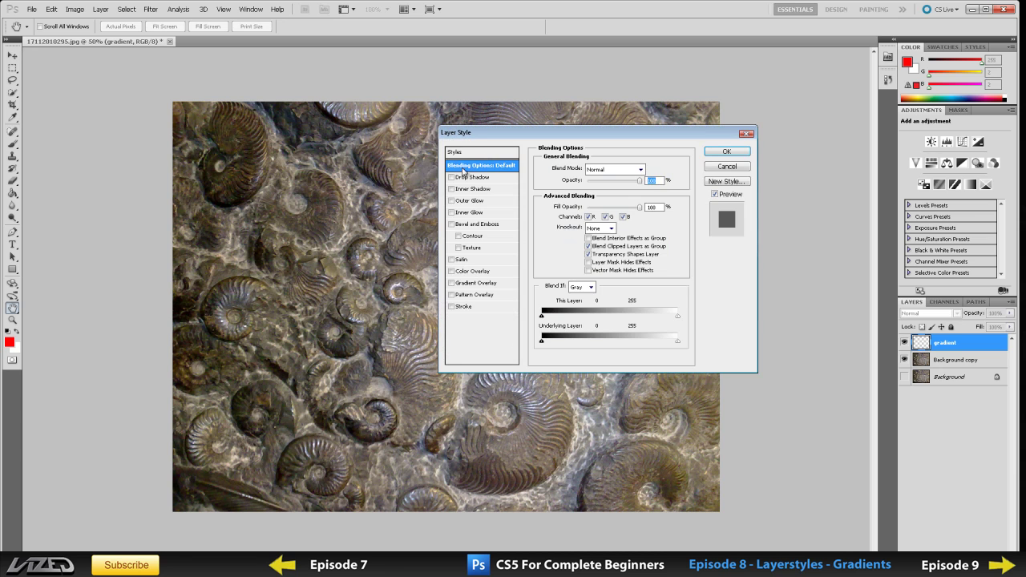
left_click_drag(485, 134, 733, 99)
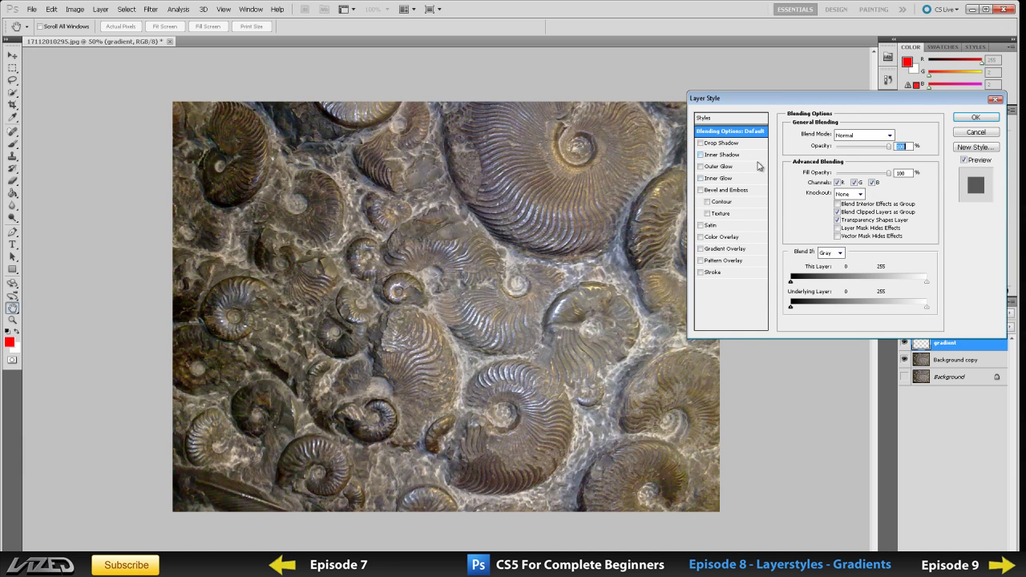
left_click_drag(782, 102, 811, 103)
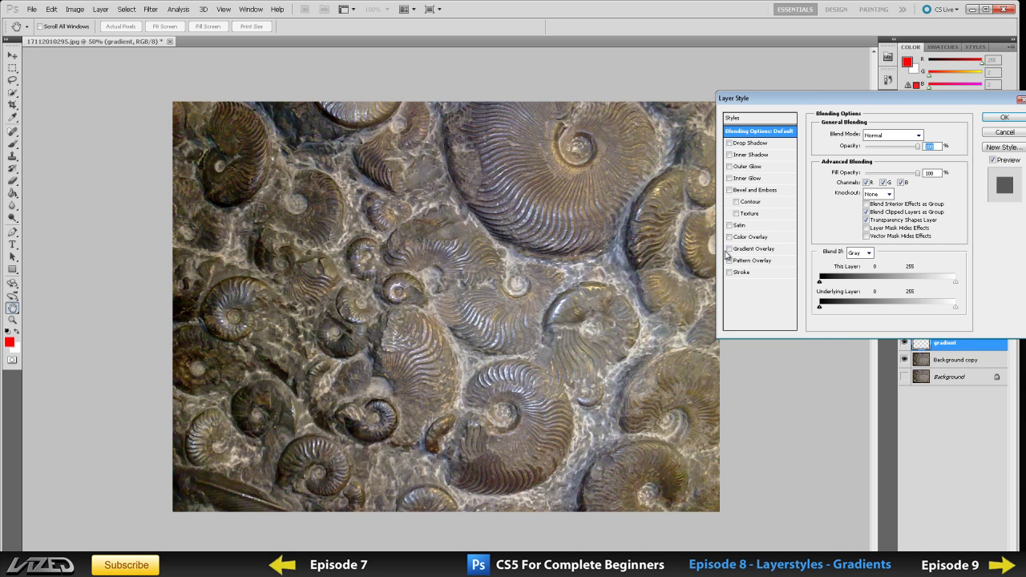
left_click(729, 249)
left_click(767, 254)
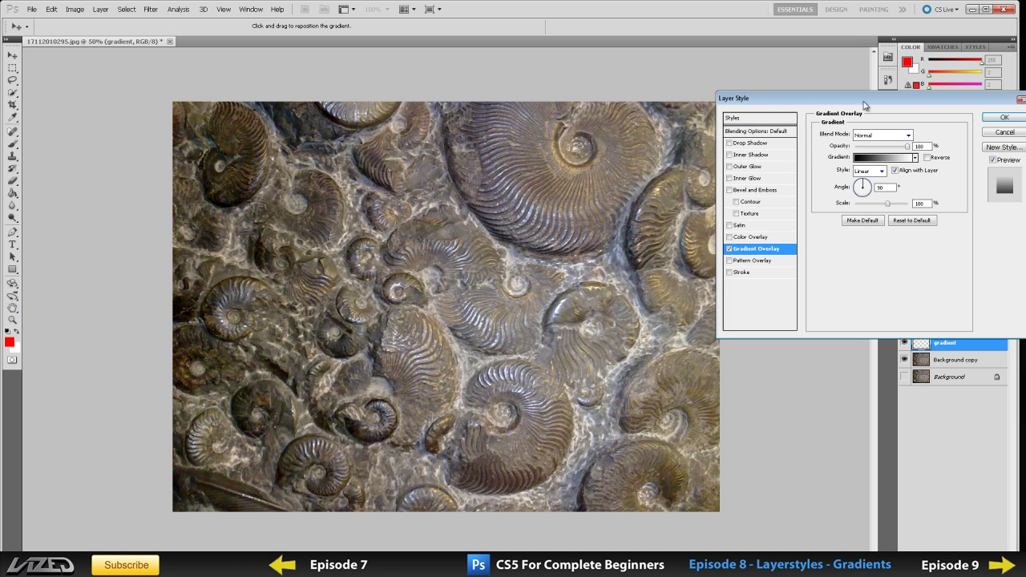
left_click_drag(867, 101, 878, 101)
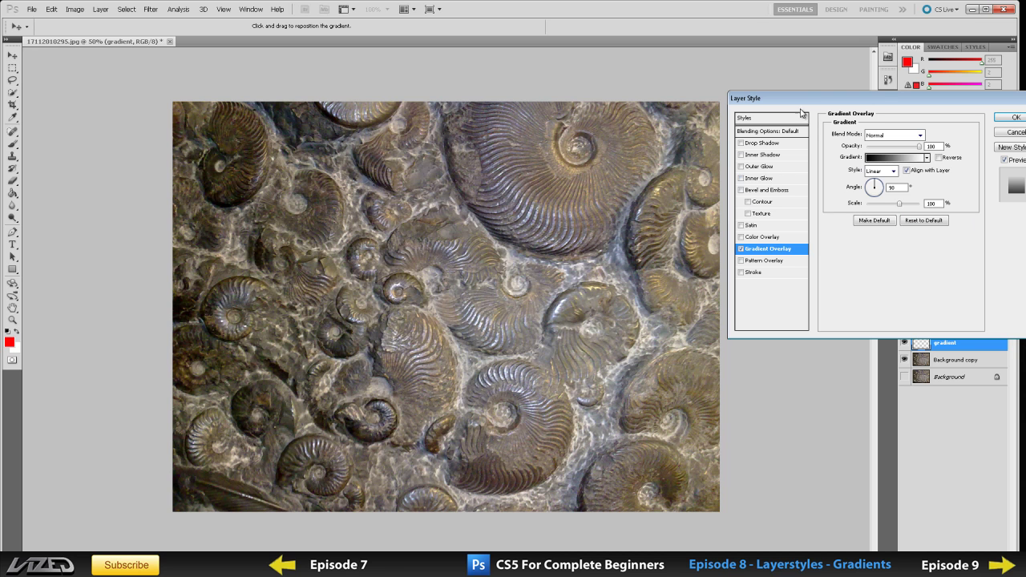
left_click_drag(825, 98, 751, 115)
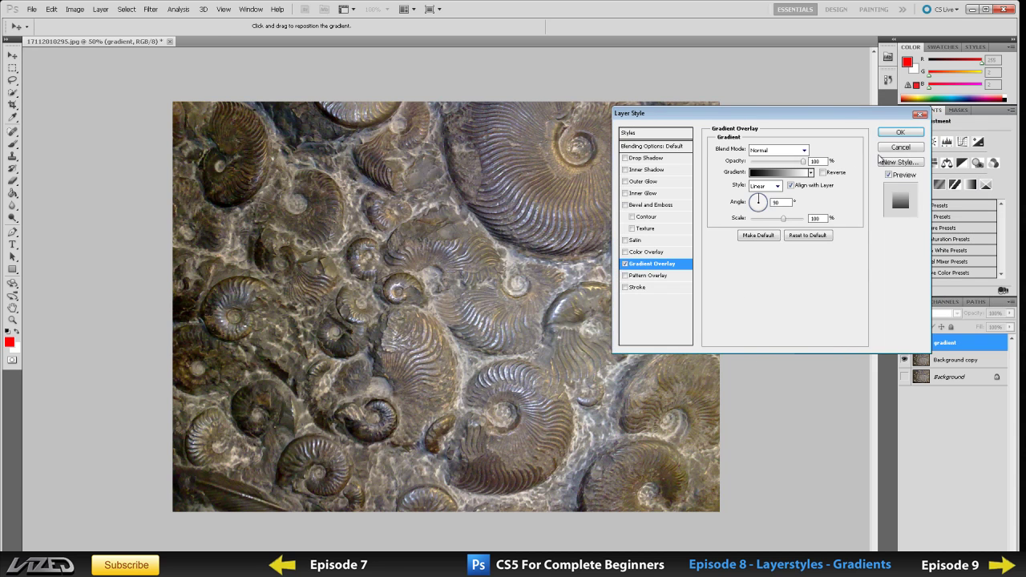
- Cancel the Layer Style changes and hide the Background copy layer
left_click(901, 151)
left_click(904, 361)
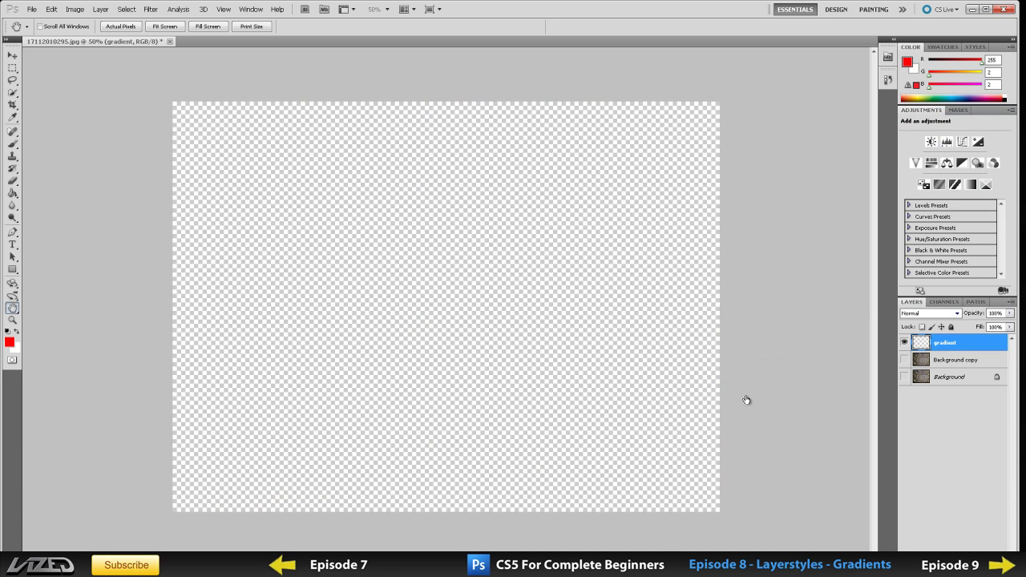
double_click(922, 350)
left_click_drag(759, 118, 781, 120)
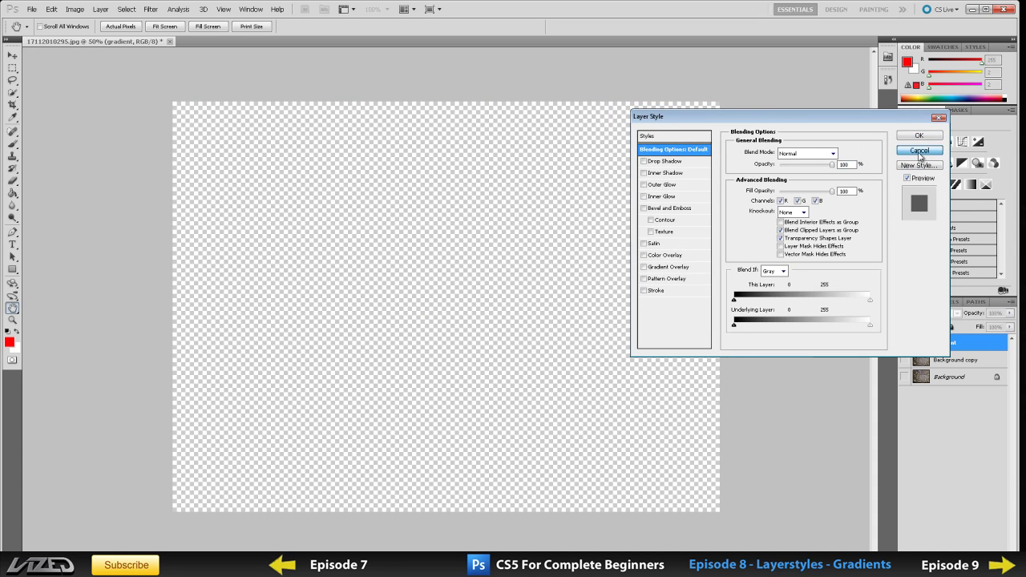
left_click(919, 152)
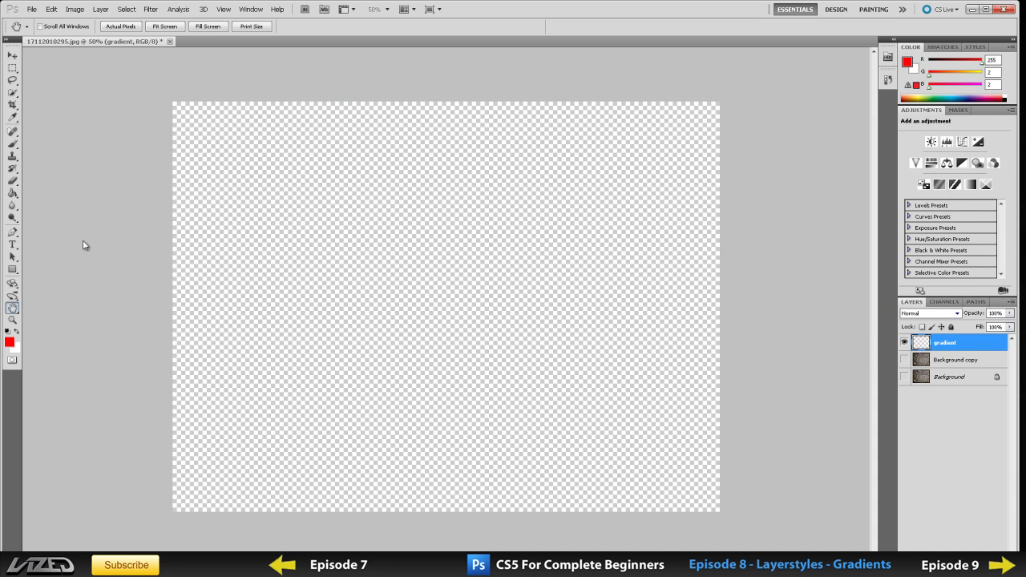
- Fill the gradient layer with solid black (000000) using the Paint Bucket
left_click(13, 195)
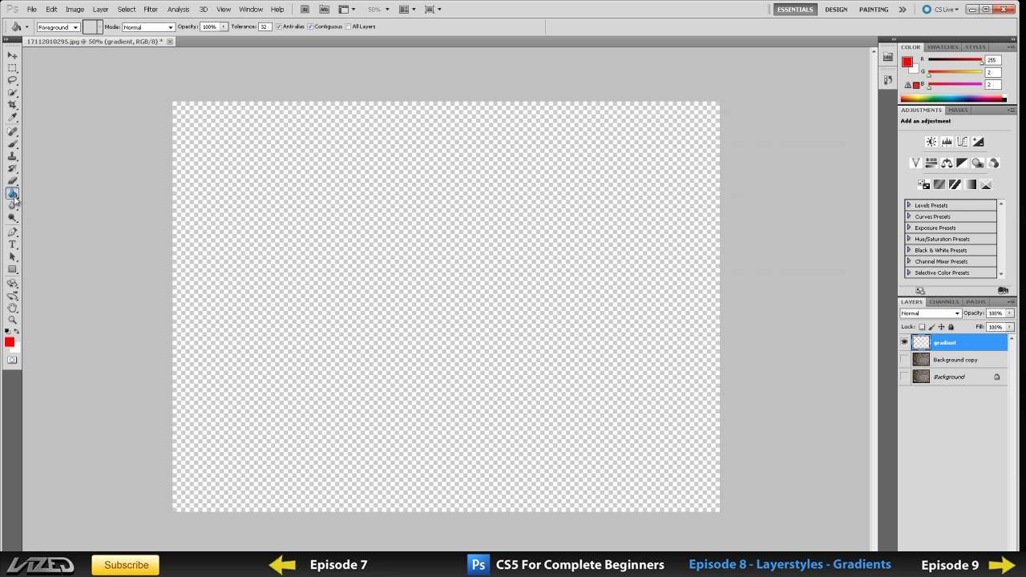
left_click(10, 343)
left_click_drag(129, 163, 128, 221)
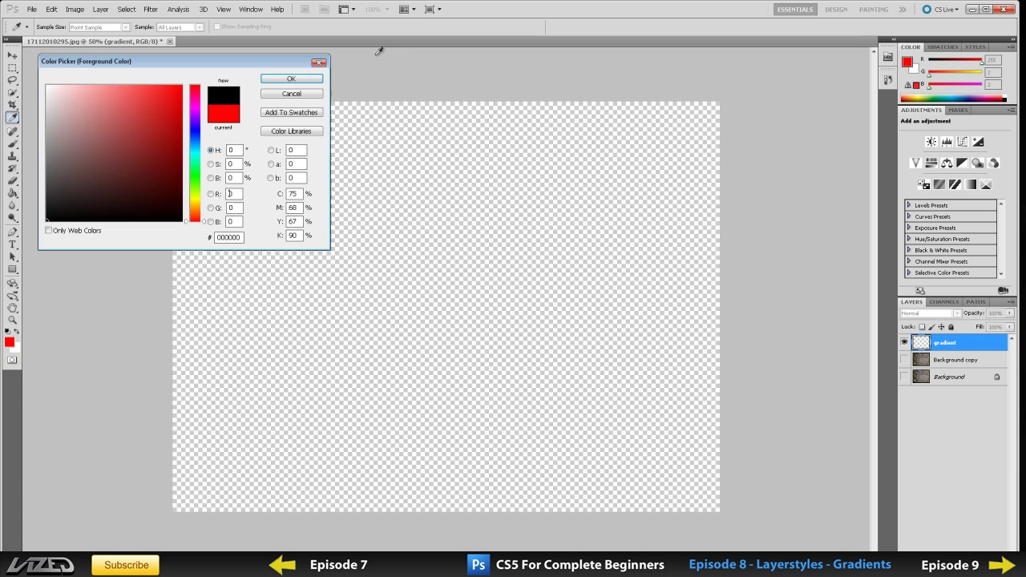
left_click(291, 78)
left_click(190, 338)
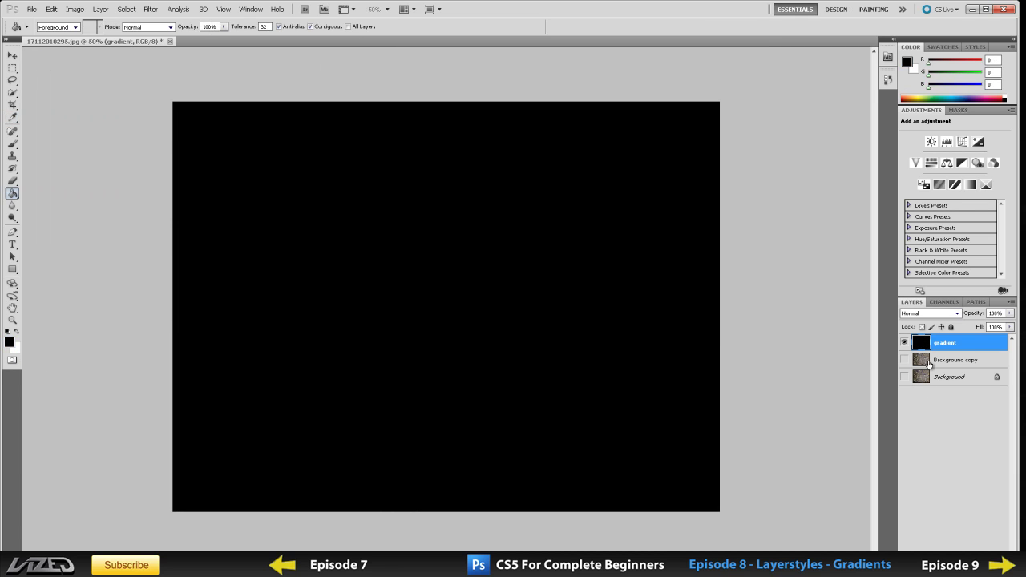
- Apply a white-to-black linear Gradient Overlay at 90° to the black-filled layer
double_click(906, 338)
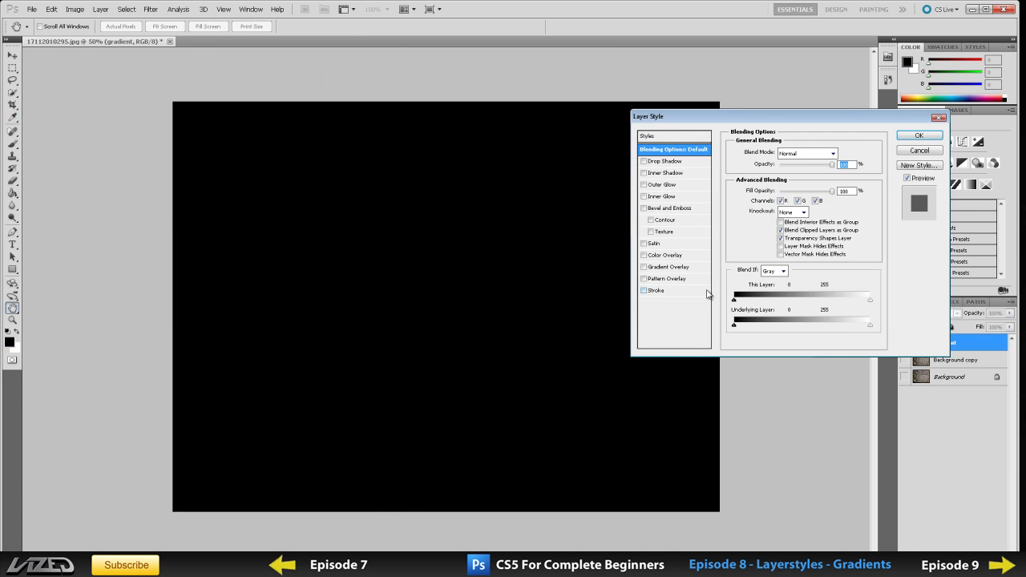
left_click(680, 276)
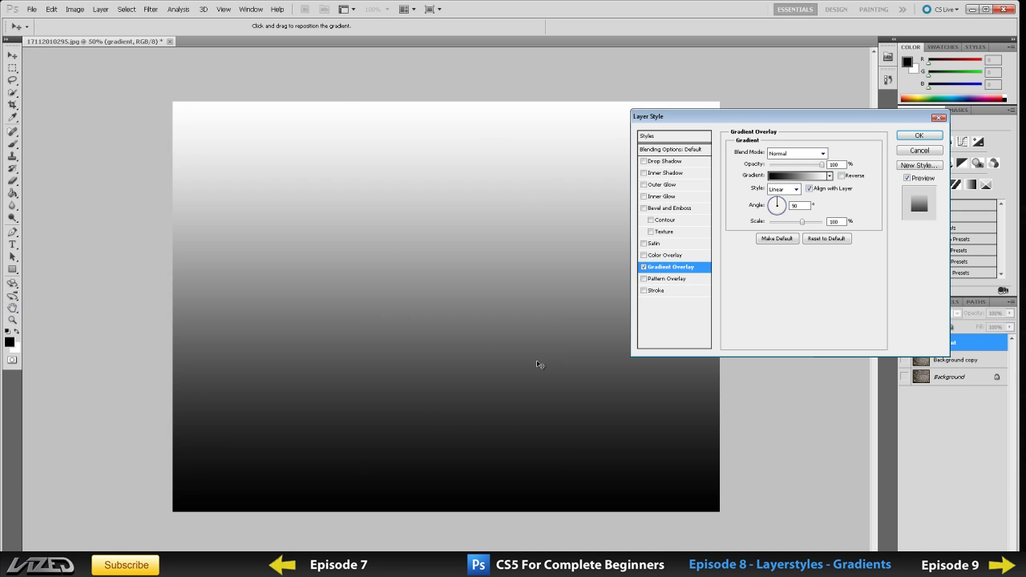
left_click_drag(752, 118, 818, 114)
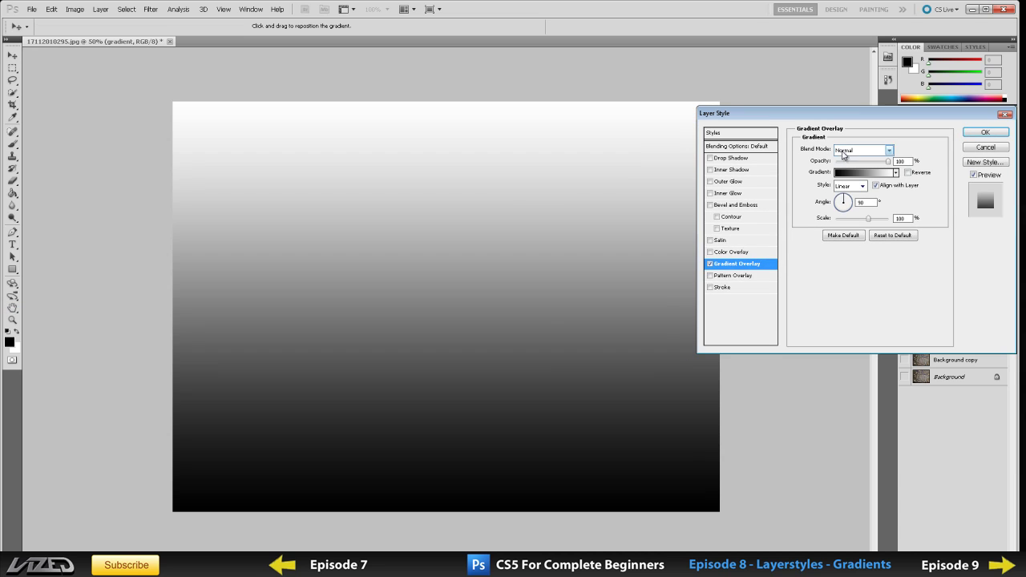
left_click(862, 173)
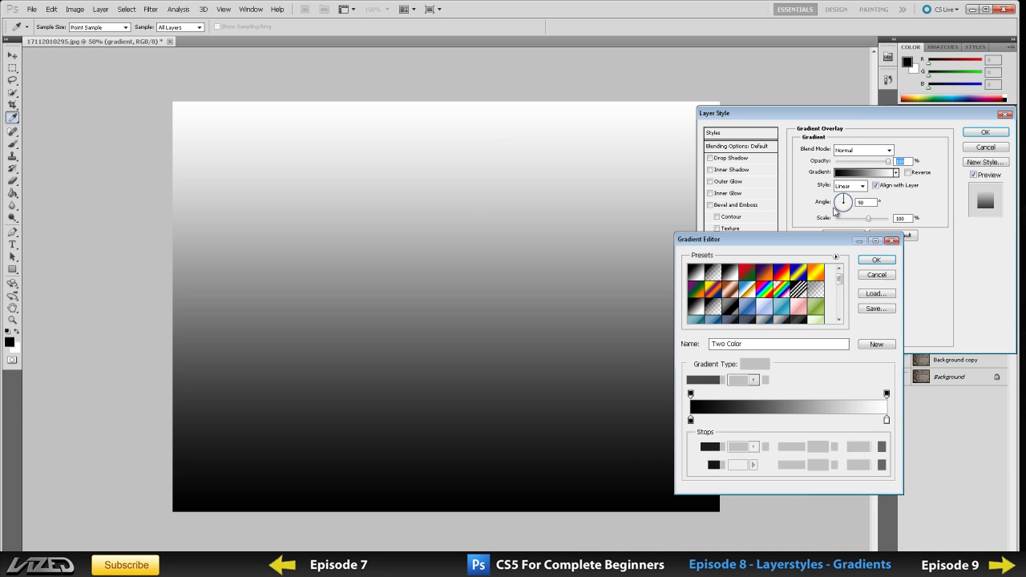
left_click(877, 276)
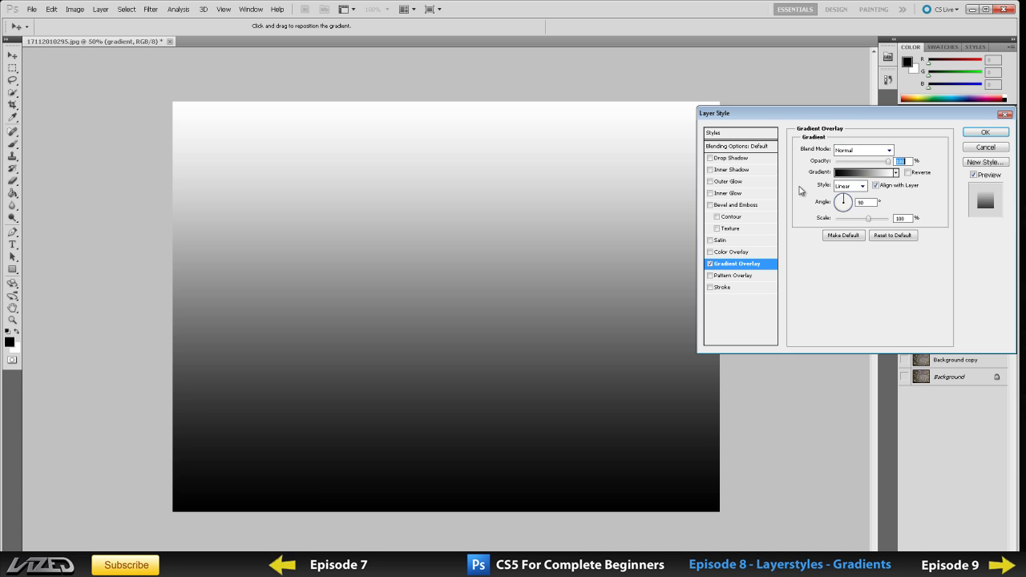
- Set the Gradient Overlay style to Radial after briefly trying Linear
left_click(861, 186)
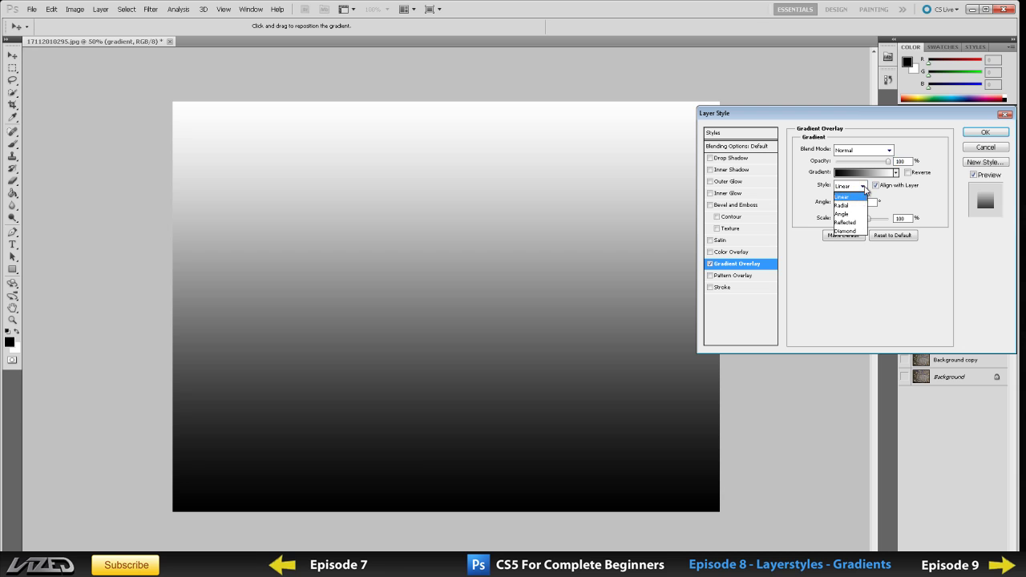
left_click(855, 205)
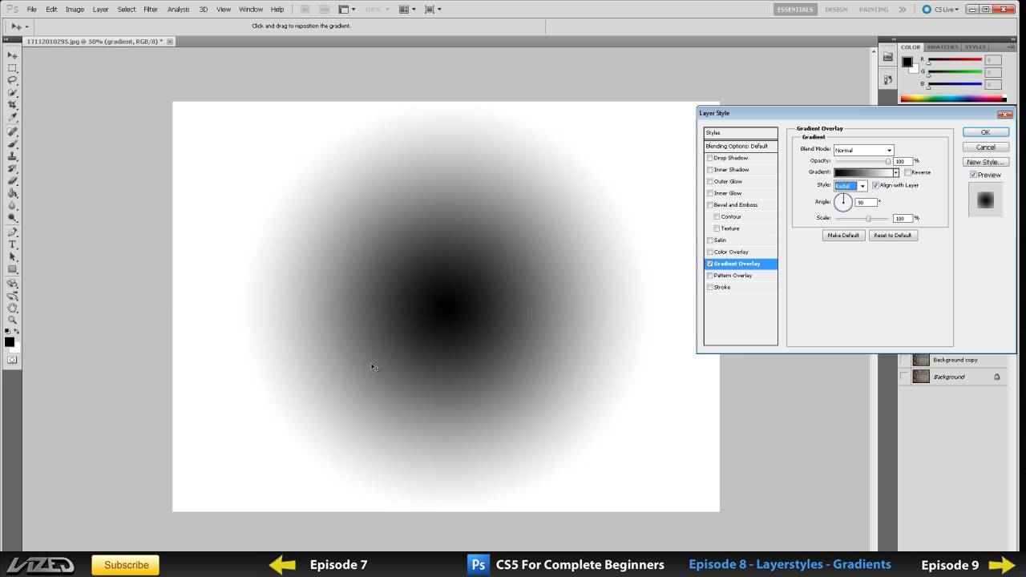
left_click(850, 185)
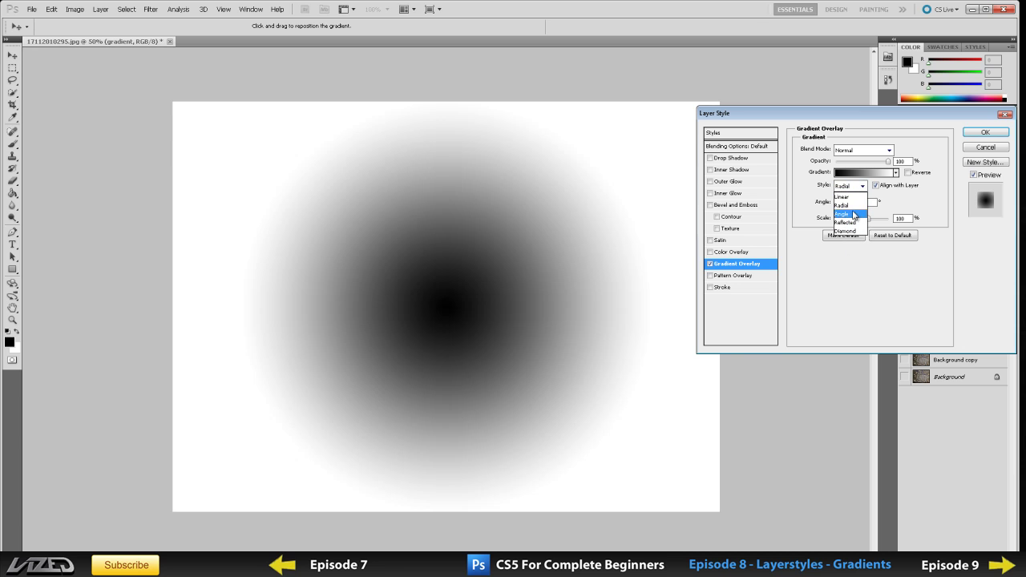
left_click(854, 199)
left_click(859, 186)
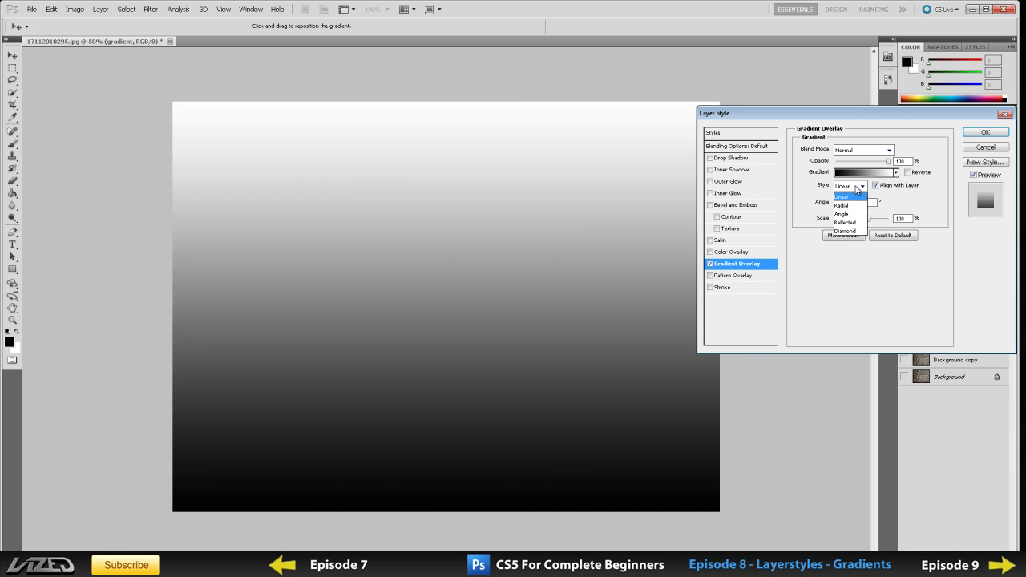
left_click(856, 206)
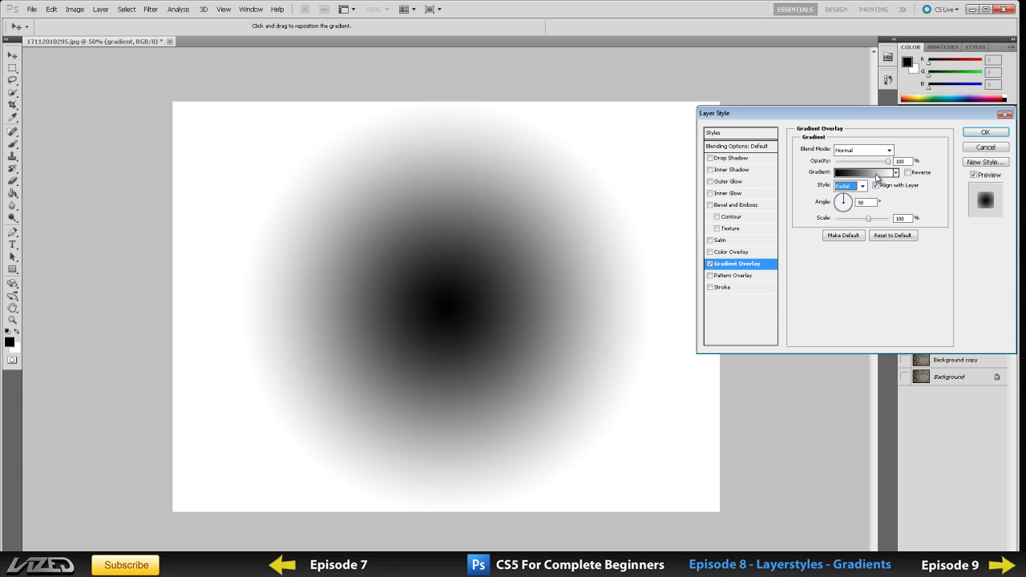
- Reset the Gradient Editor presets to the default gradients
left_click(877, 173)
left_click_drag(747, 244, 734, 243)
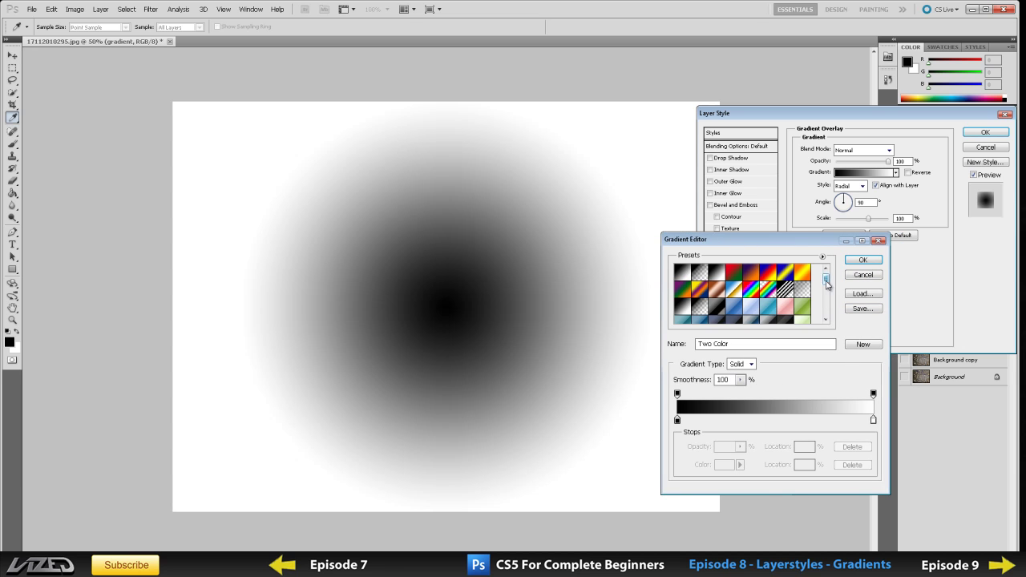
mouse_move(826, 278)
left_mouse_down()
mouse_move(826, 315)
mouse_move(826, 278)
left_mouse_up()
left_click(822, 256)
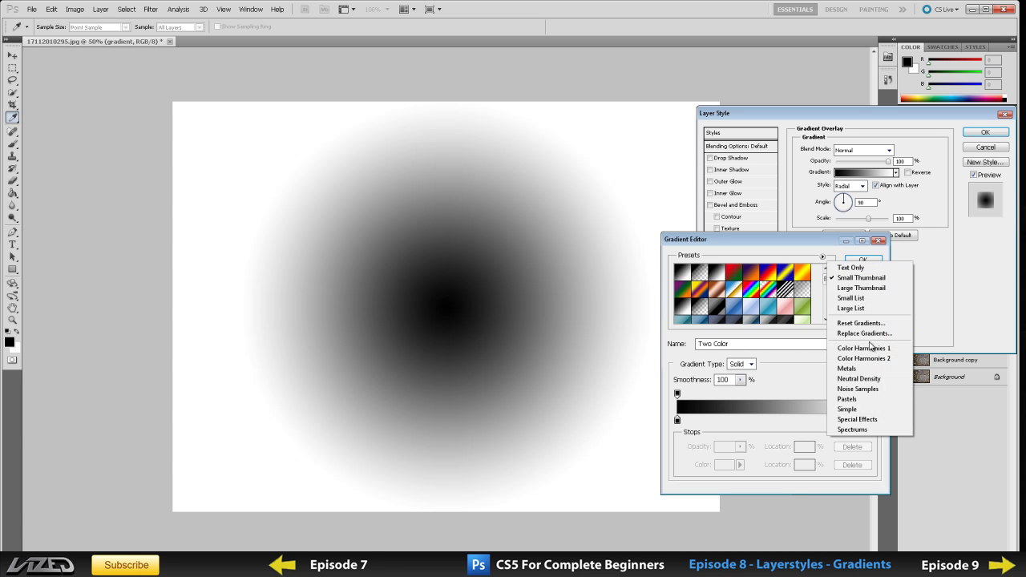
left_click(896, 324)
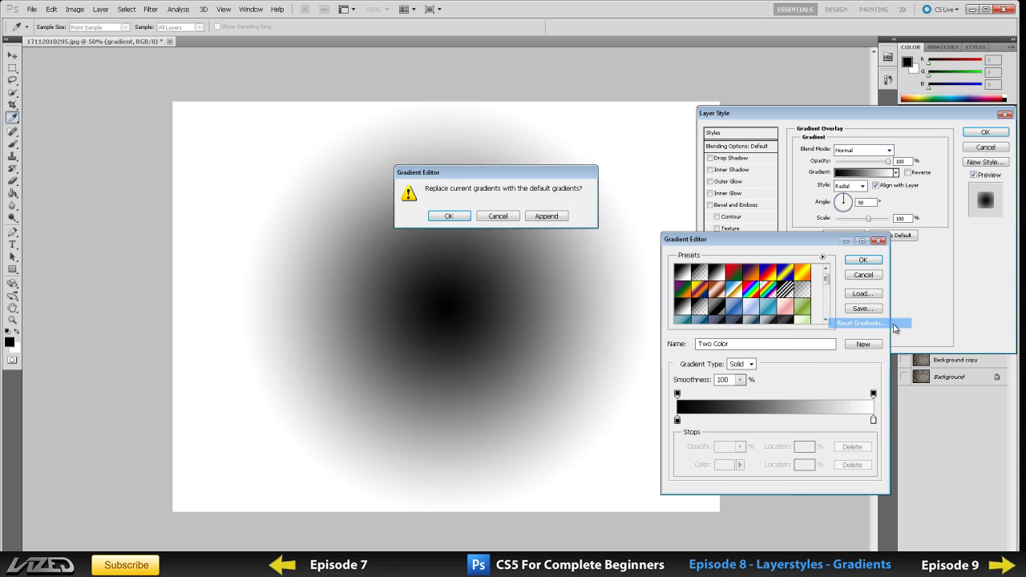
left_click(462, 223)
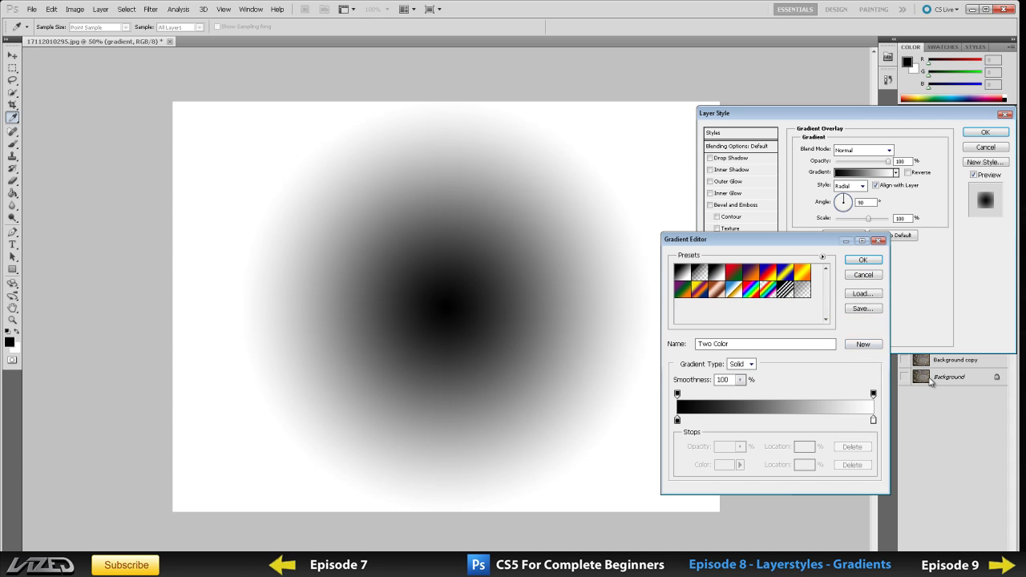
- Sample several default presets and settle on Foreground to Background
left_click(781, 297)
left_click(767, 295)
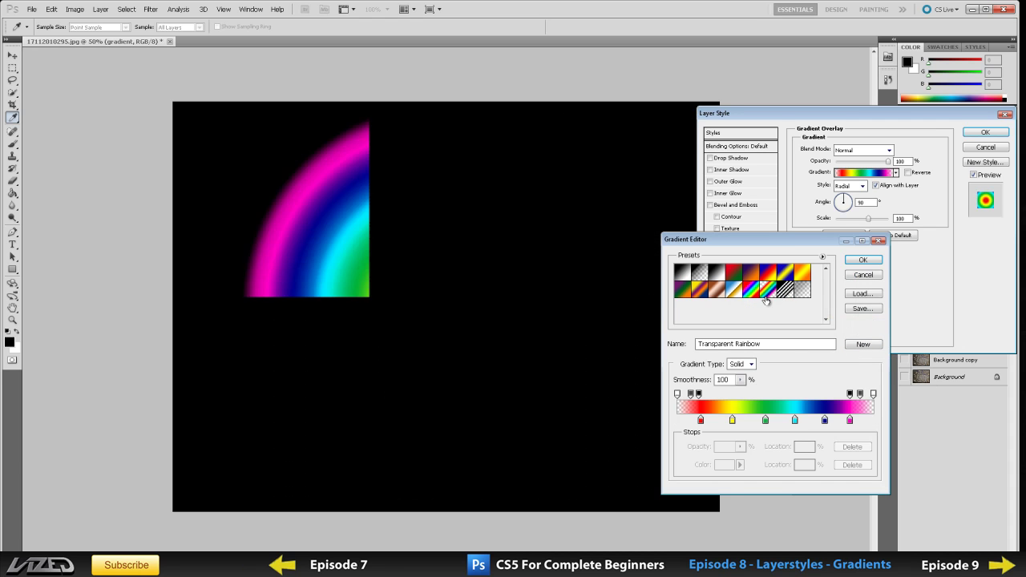
left_click(751, 295)
left_click(734, 295)
left_click(716, 295)
left_click(698, 295)
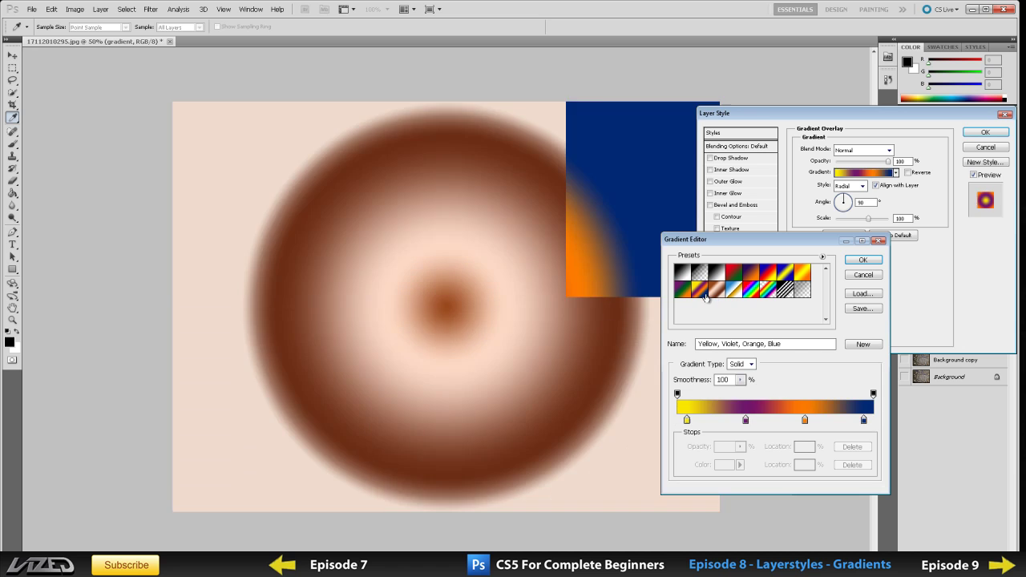
left_click(682, 295)
left_click(682, 272)
left_click(699, 272)
left_click(731, 274)
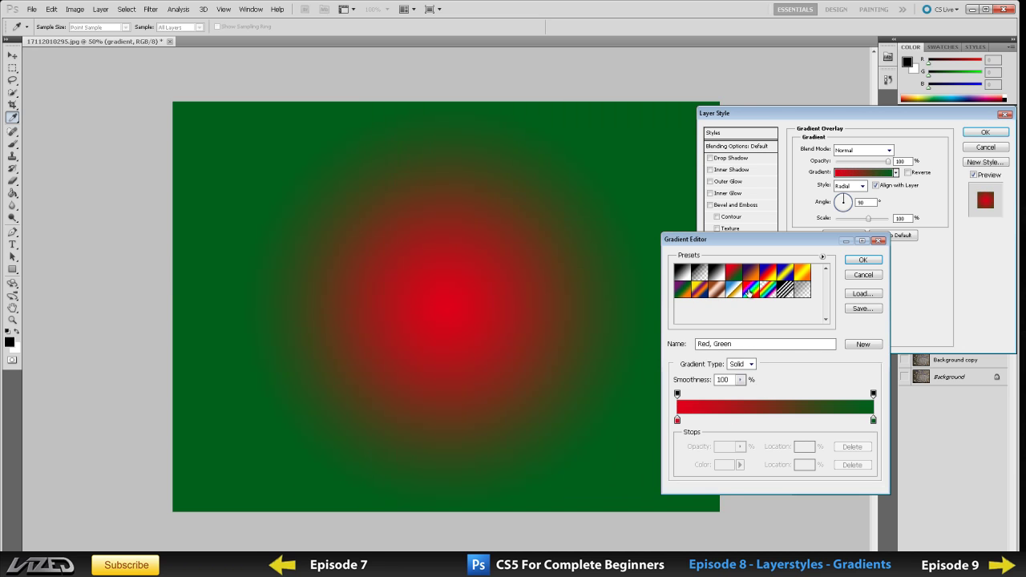
left_click(687, 270)
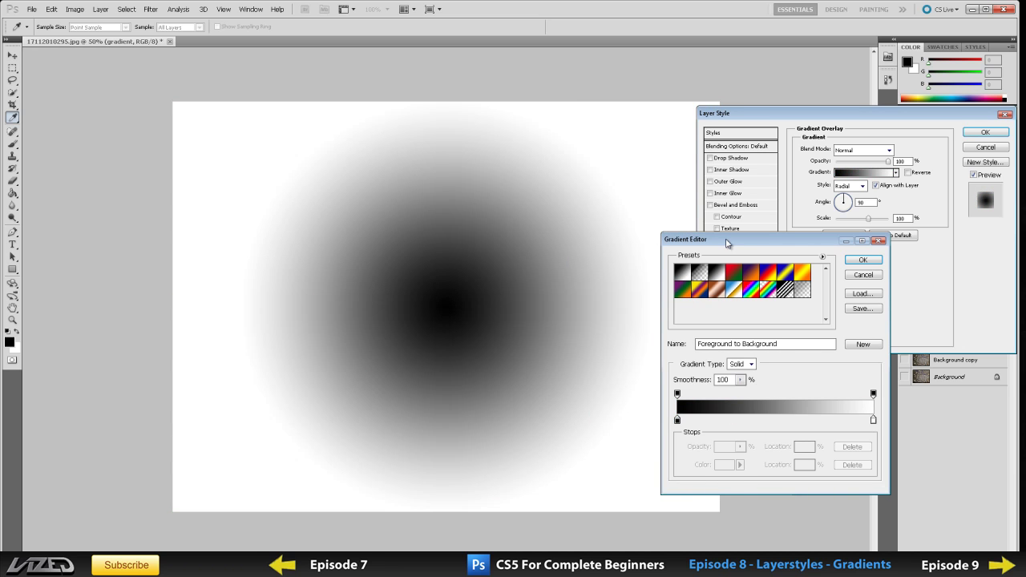
left_click_drag(727, 243, 782, 244)
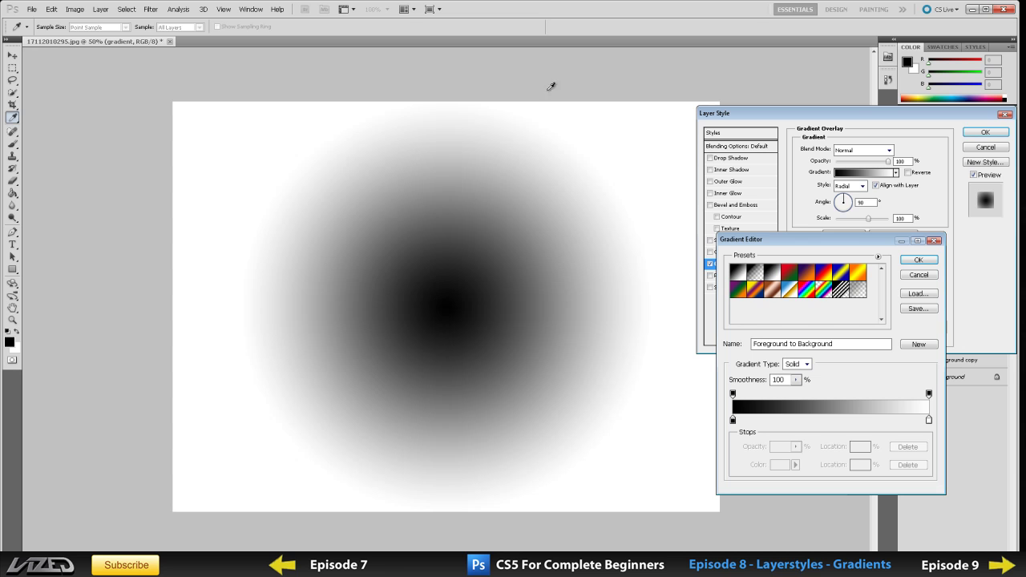
- Reverse the radial overlay so a white centre fades to black edges
left_click(926, 276)
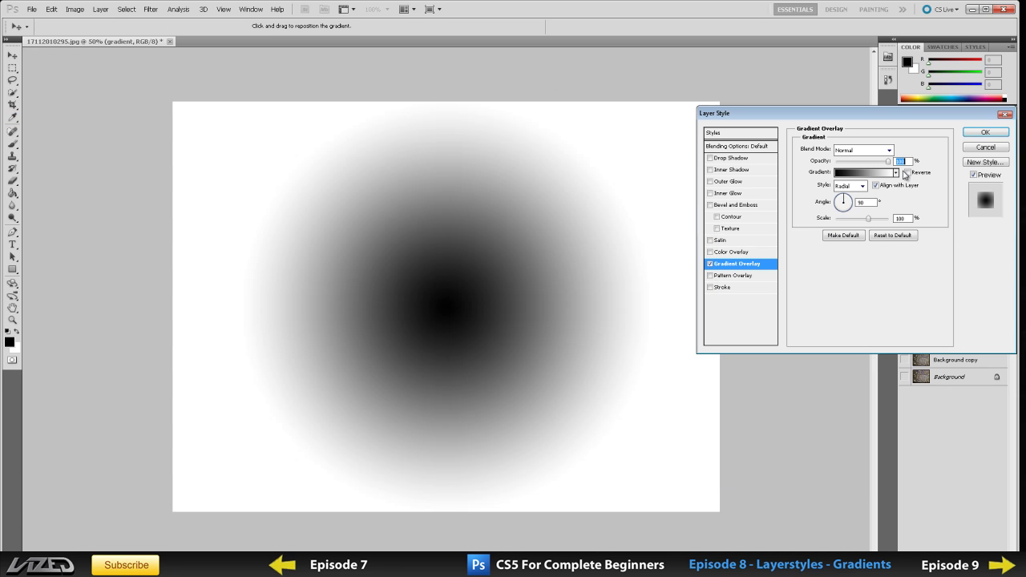
left_click(906, 172)
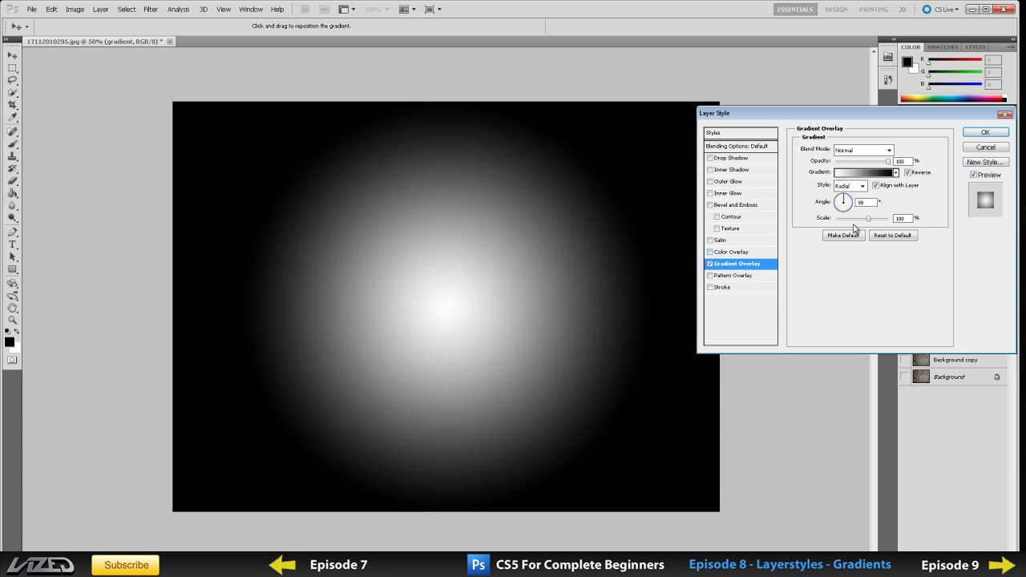
left_click(851, 173)
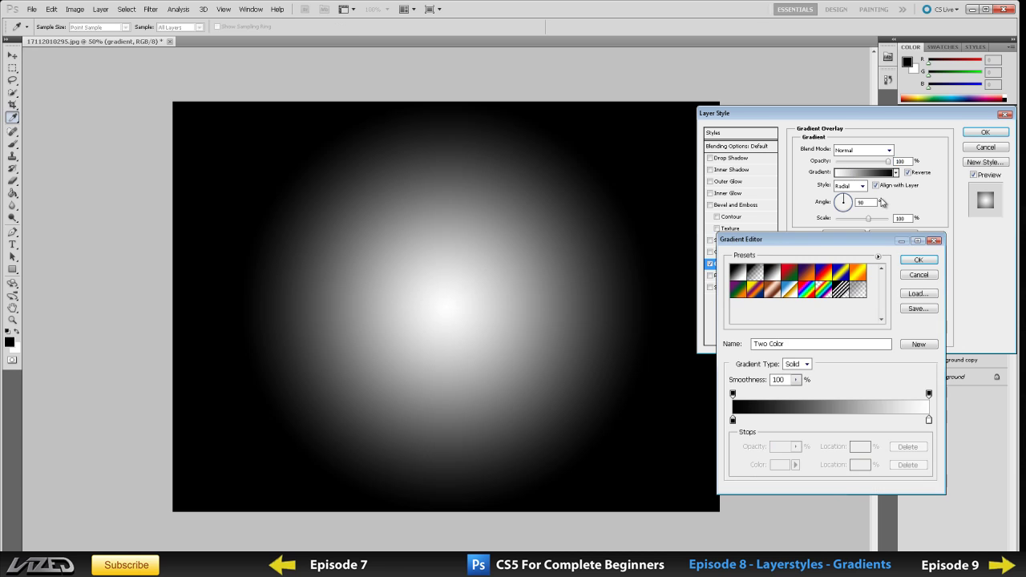
left_click_drag(792, 243, 816, 213)
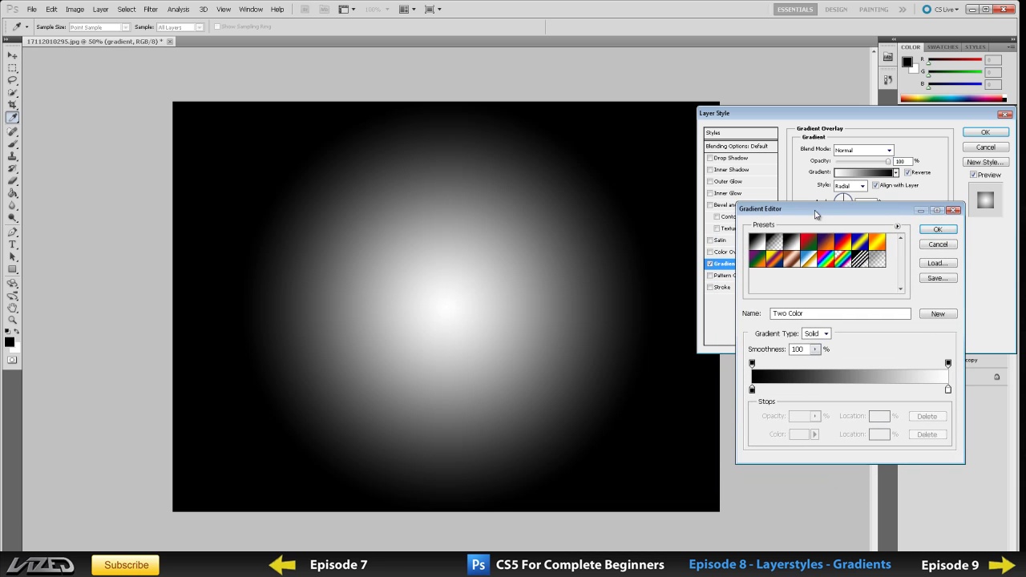
- Recolour the gradient's end stops to dark grey and red
double_click(752, 390)
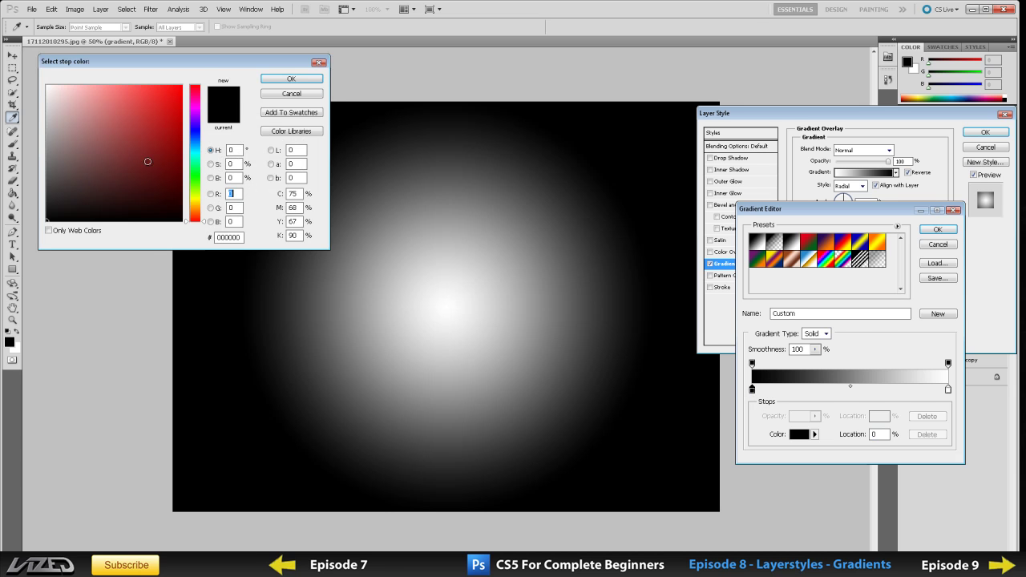
left_click(46, 151)
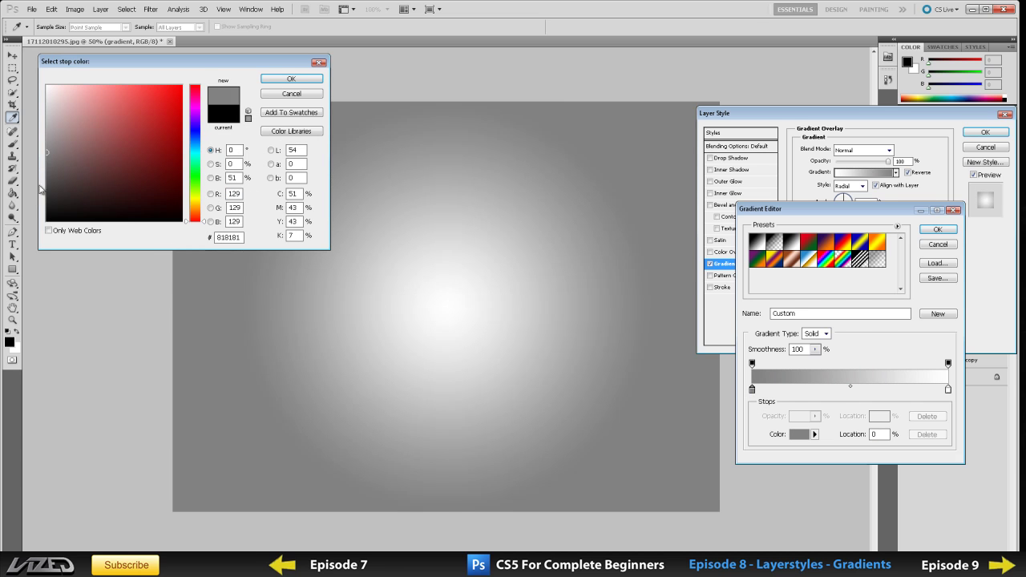
left_click(47, 185)
left_click(291, 78)
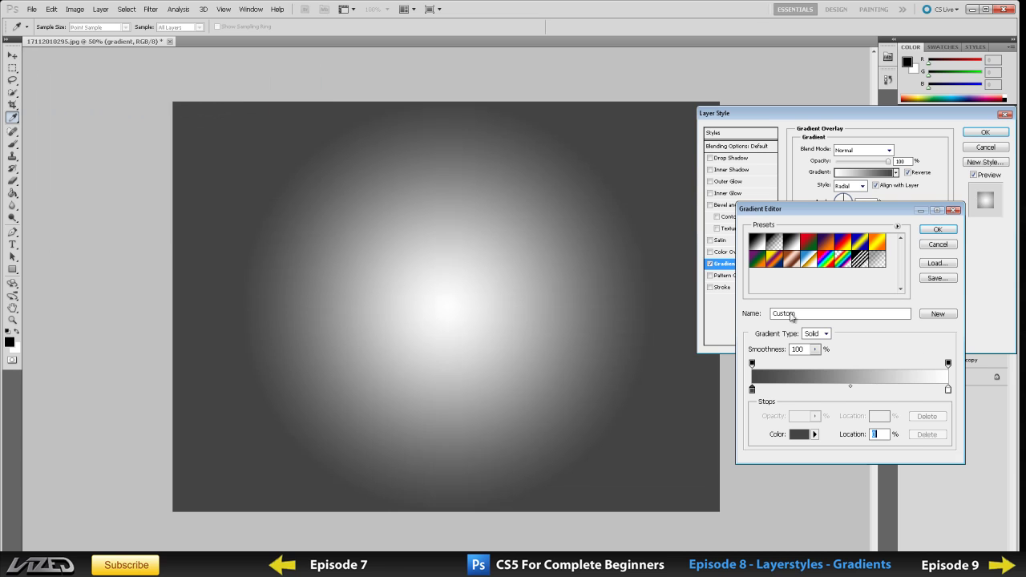
double_click(947, 390)
left_click(64, 131)
left_click(126, 129)
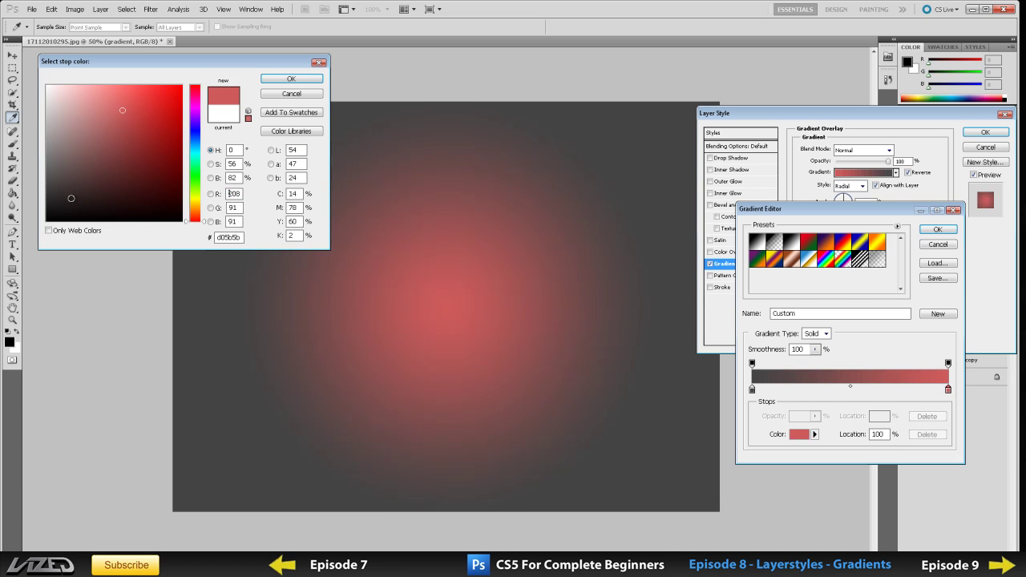
left_click(304, 81)
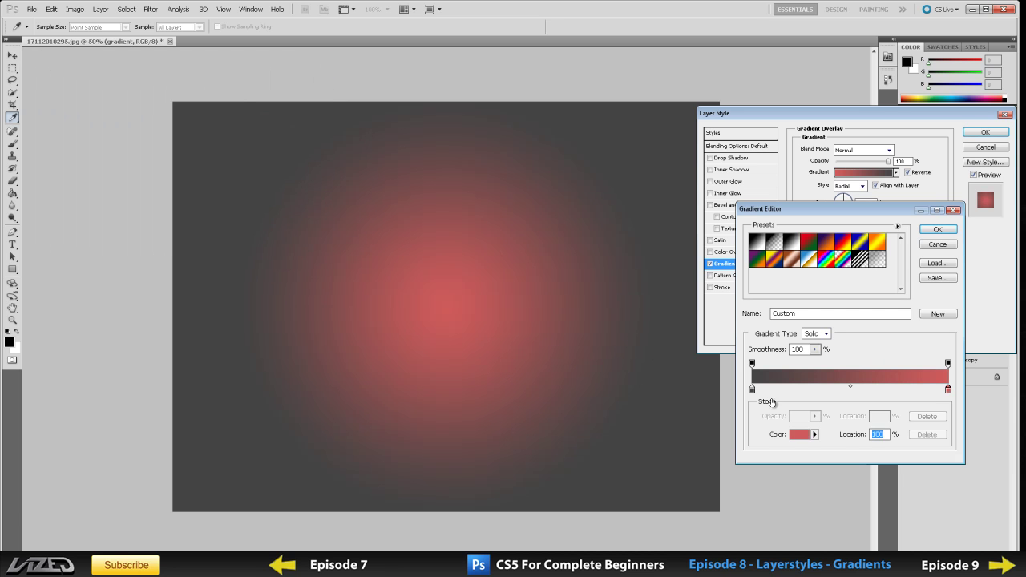
- Add two more colour stops, coloured blue and dark green at 62%
left_click(830, 391)
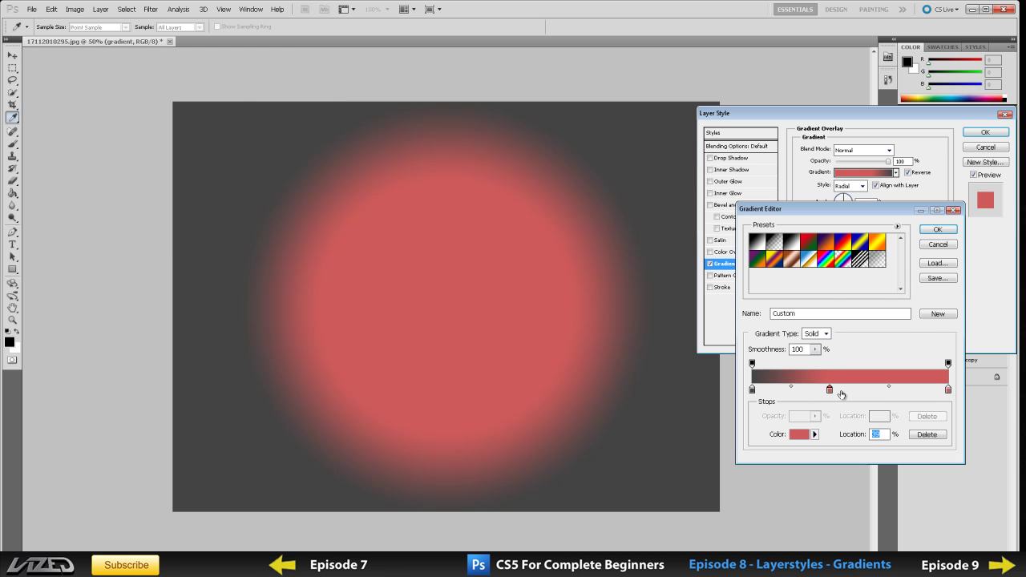
left_click(831, 389)
double_click(830, 389)
left_click(181, 138)
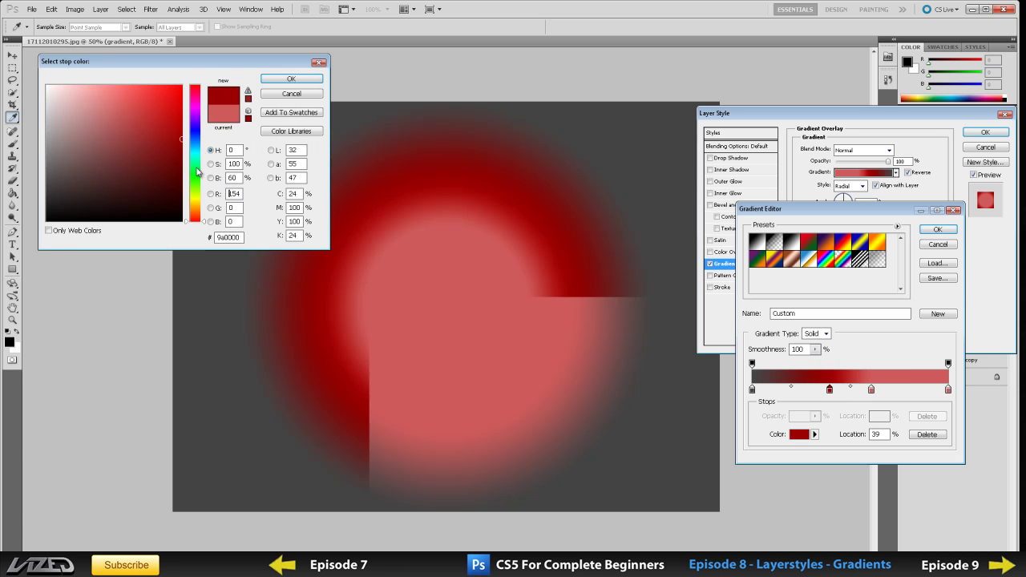
left_click_drag(194, 218, 197, 143)
left_click(291, 79)
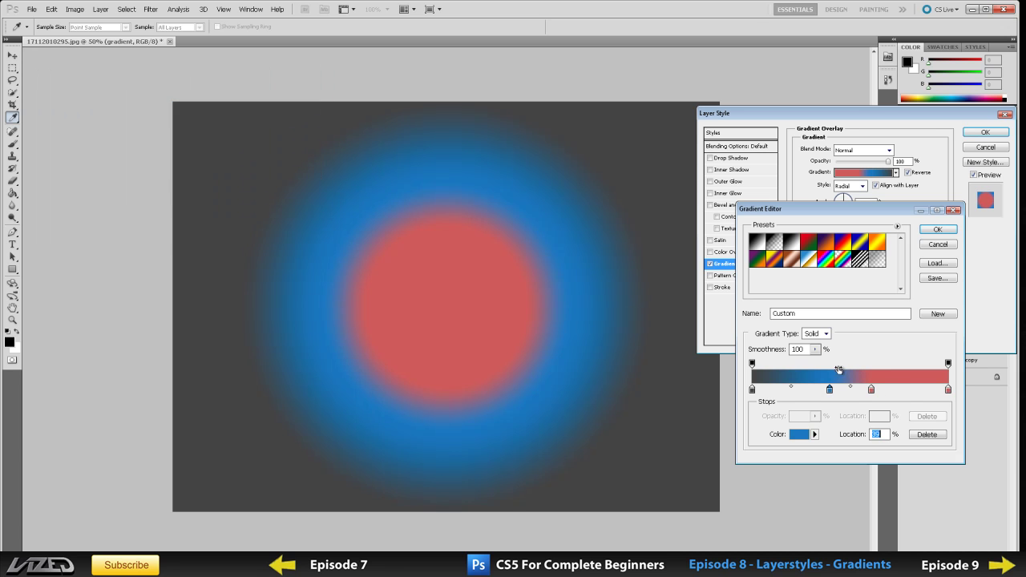
left_click(873, 393)
double_click(872, 389)
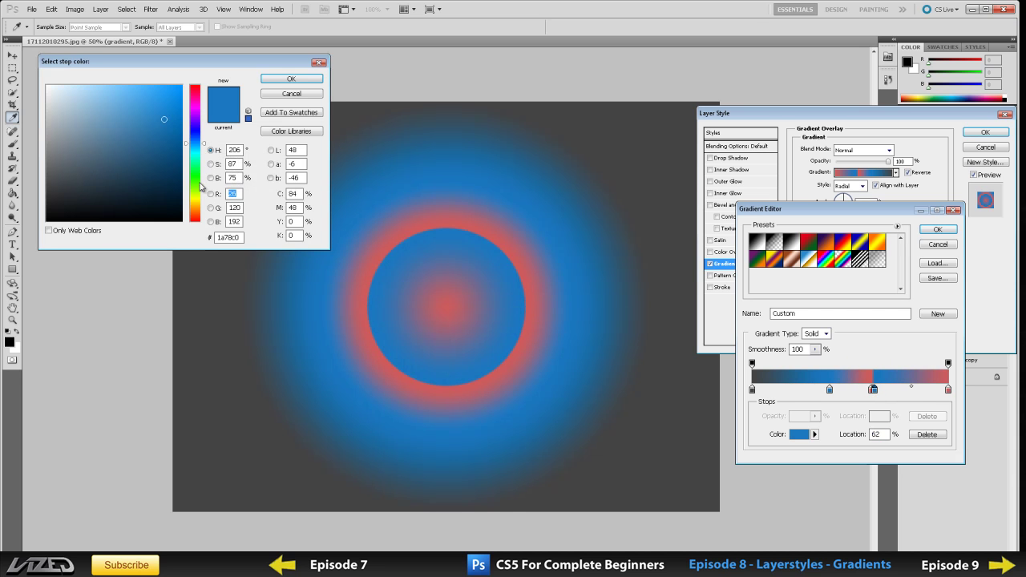
left_click(149, 180)
left_click(194, 185)
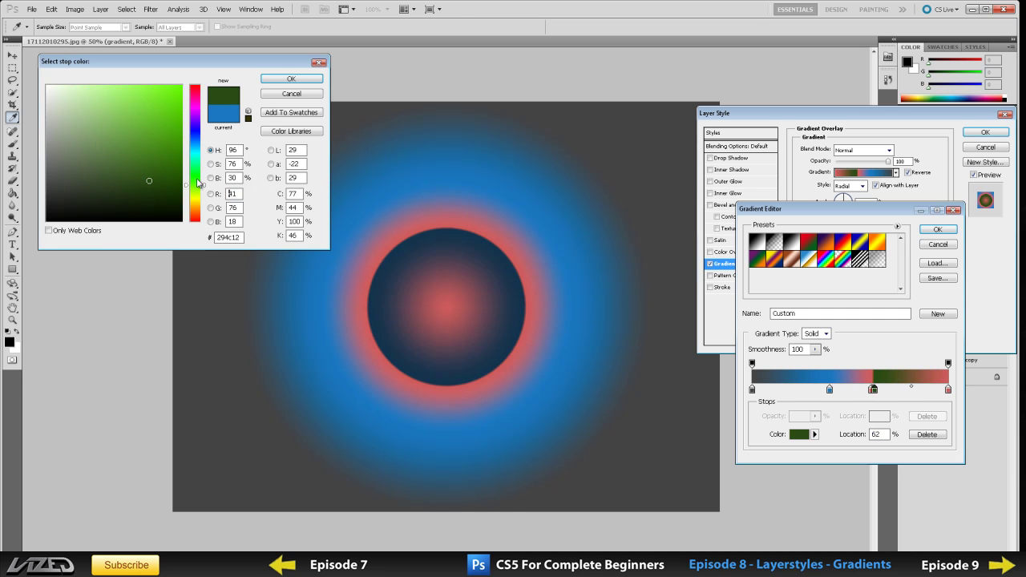
left_click(291, 78)
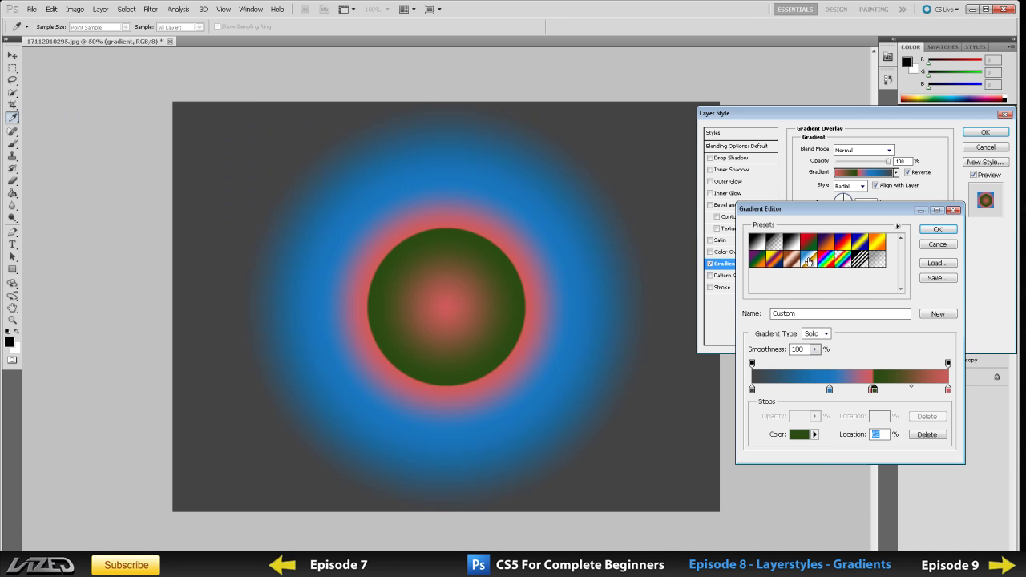
left_click_drag(791, 214, 789, 202)
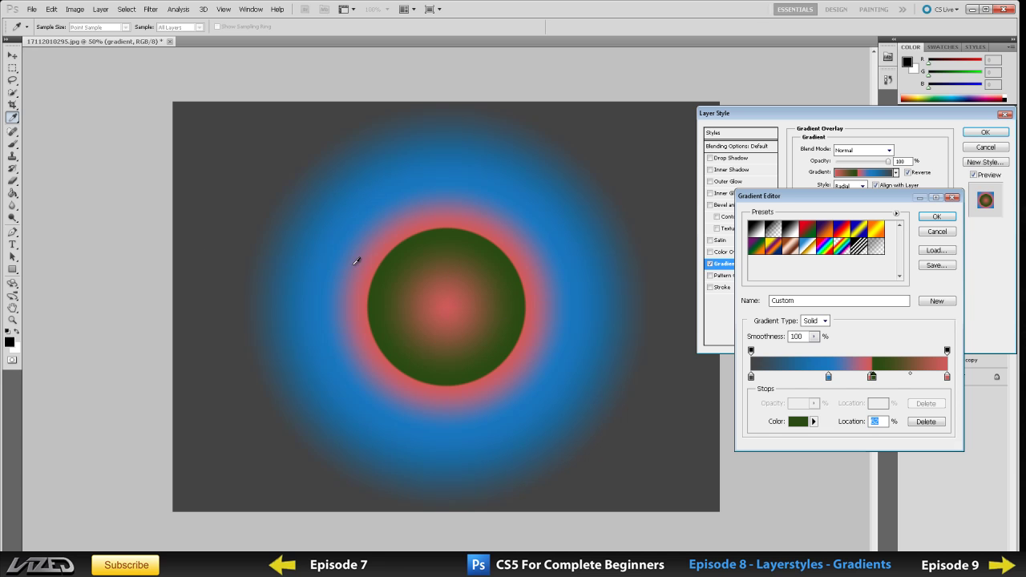
left_click_drag(789, 197, 791, 202)
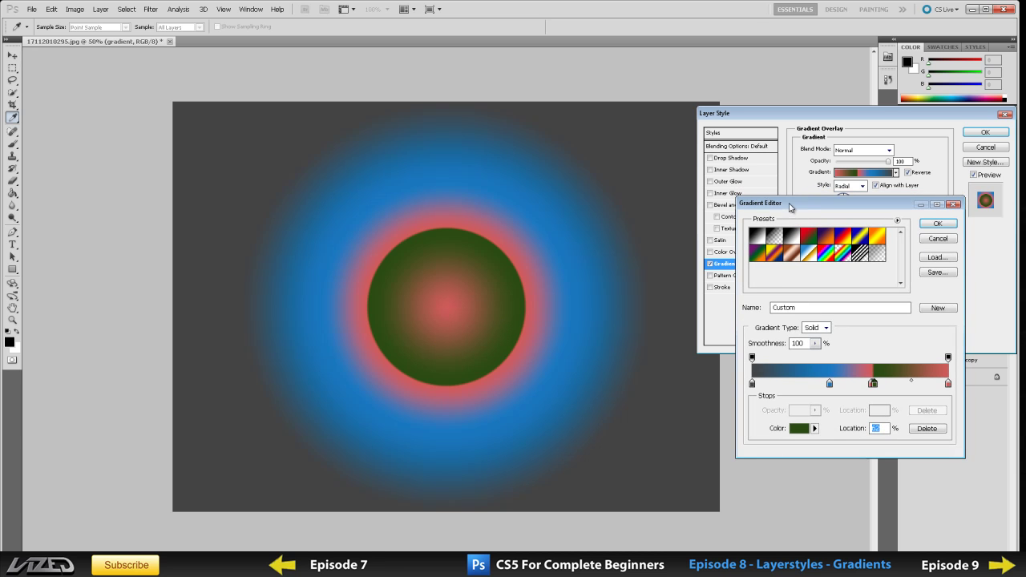
- Load 75_Modern_Photoshop_Gradients_by_Falco953.grd into the presets and choose Blau (Himmel)
left_click(951, 260)
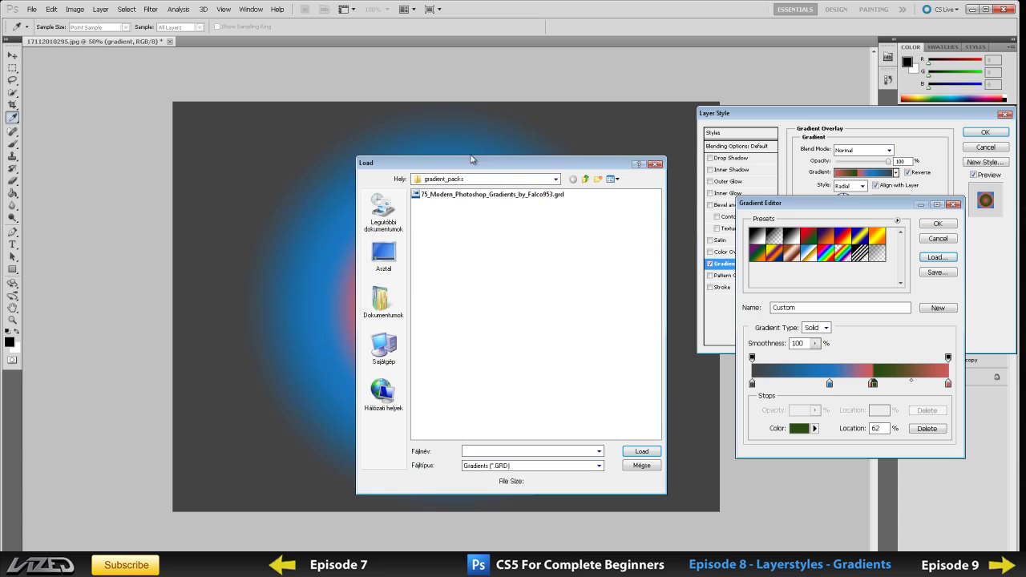
left_click(479, 196)
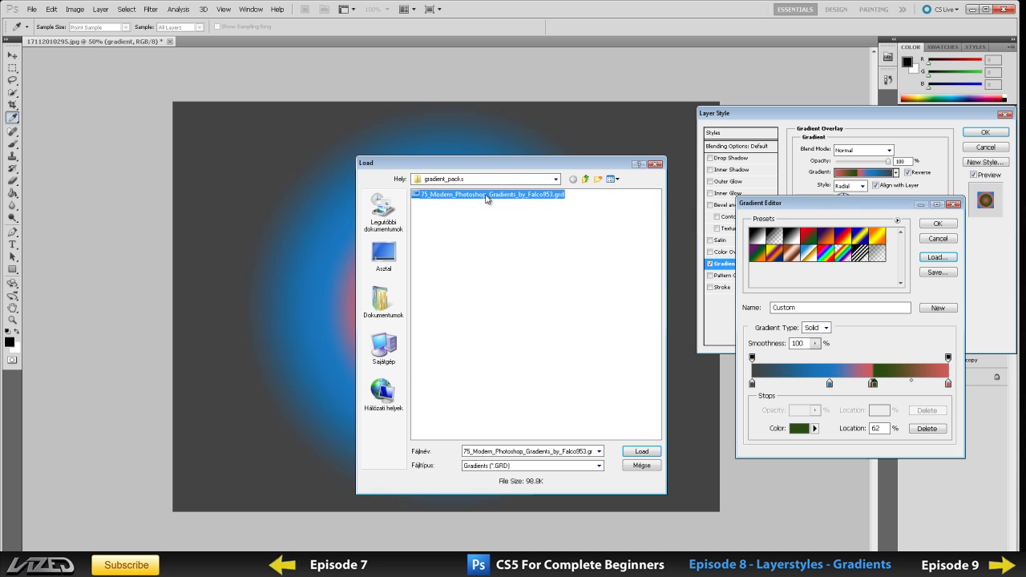
left_click(639, 451)
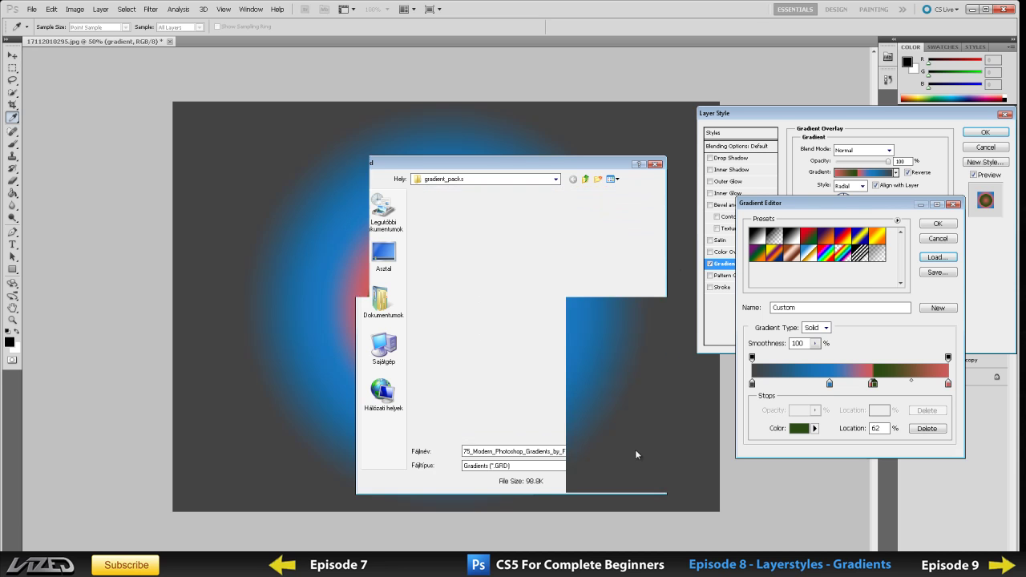
left_click(841, 252)
- Apply the Dell Grey gradient preset, reversed, with an enlarged radial scale
left_click(839, 268)
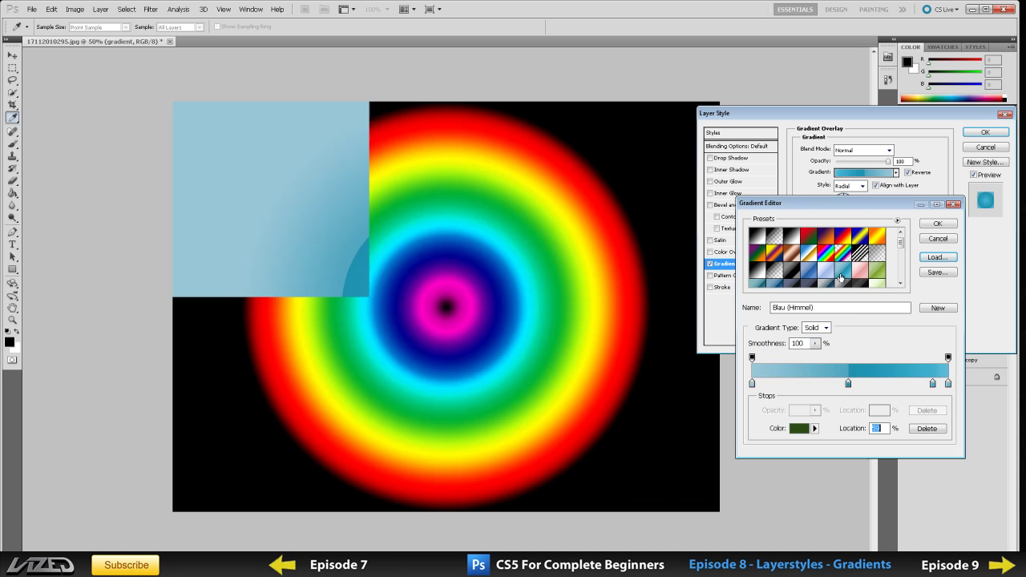
left_click(829, 272)
left_click_drag(900, 246, 897, 268)
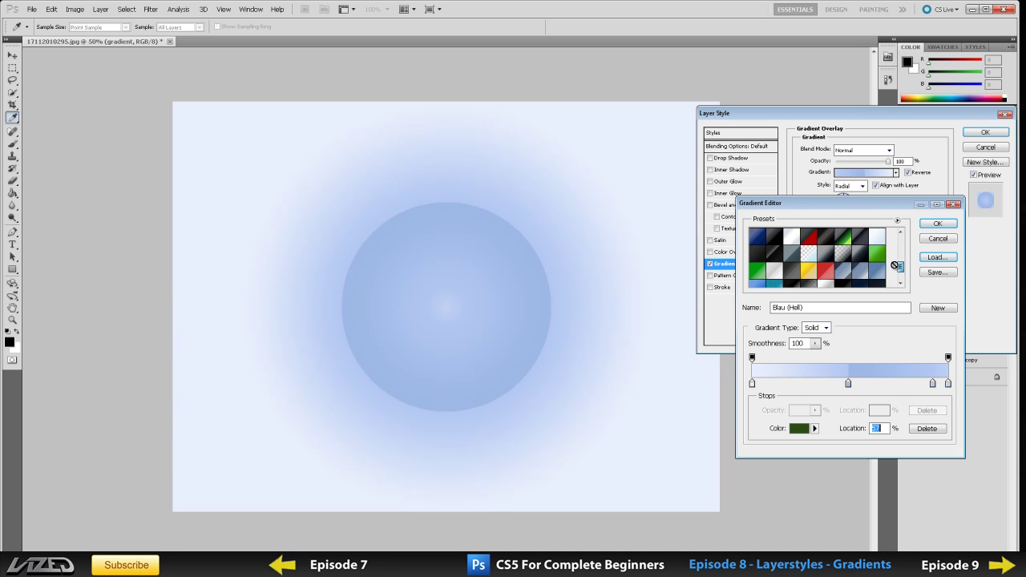
left_click(756, 255)
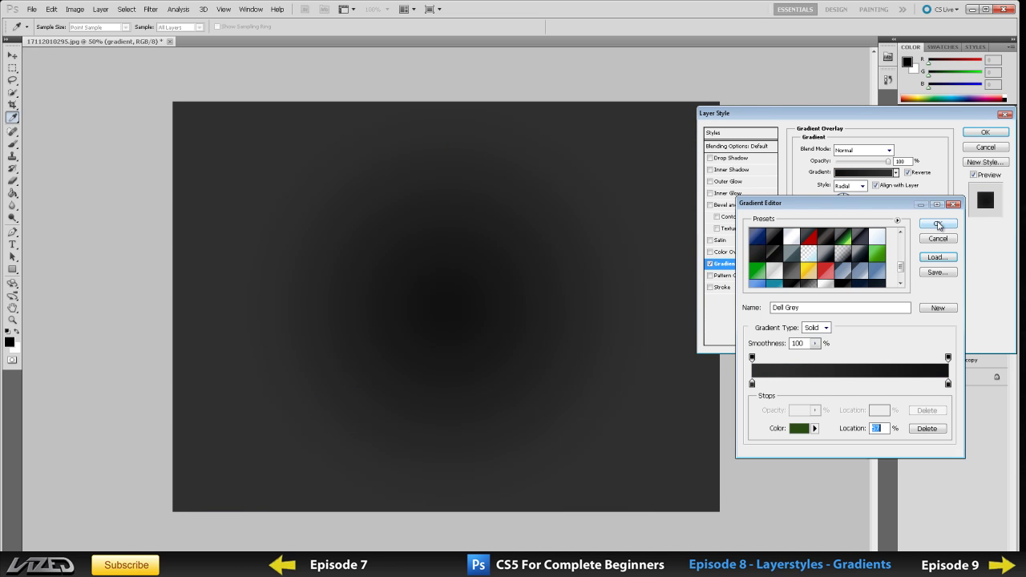
left_click(937, 224)
left_click(906, 172)
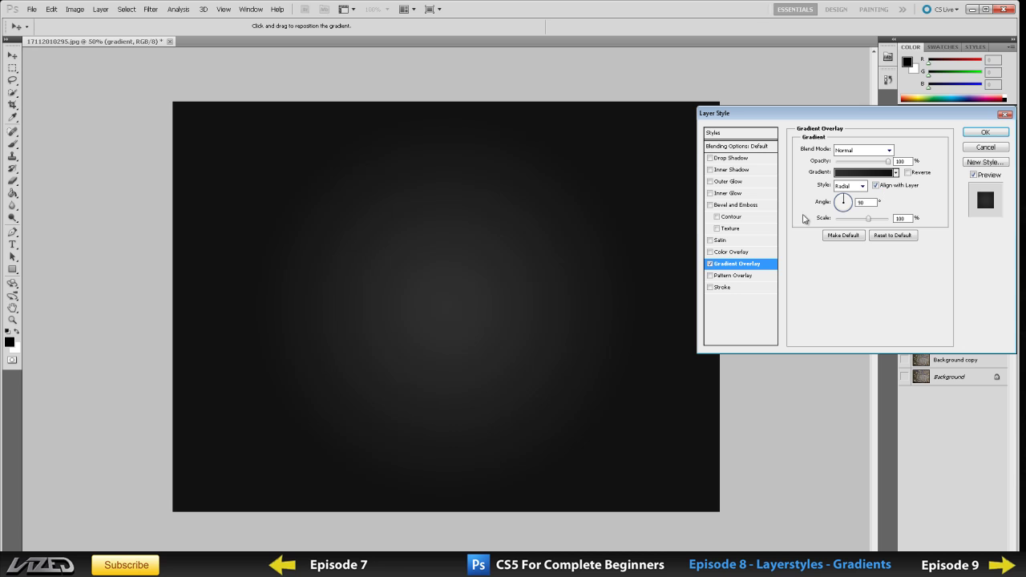
mouse_move(870, 223)
left_mouse_down()
mouse_move(887, 224)
mouse_move(842, 223)
mouse_move(877, 224)
left_mouse_up()
- Apply the Gradient Overlay and toggle the effect off and on to compare
left_click(985, 132)
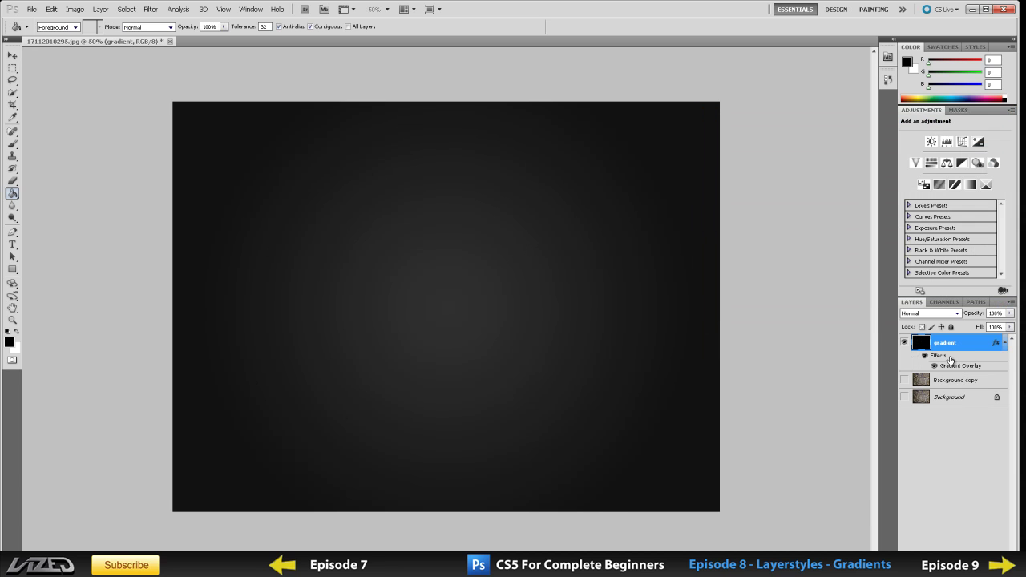
left_click(945, 382)
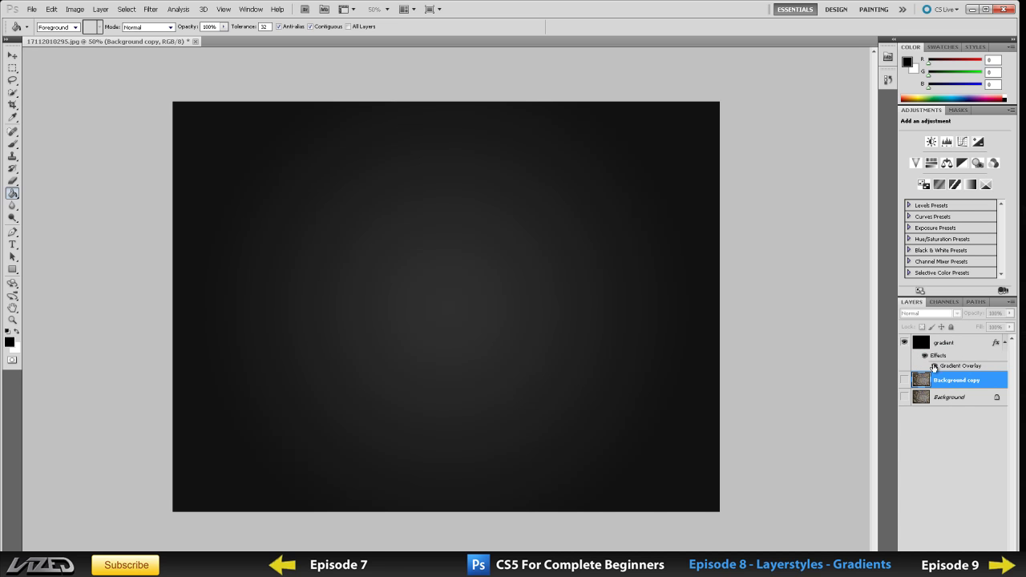
left_click(933, 367)
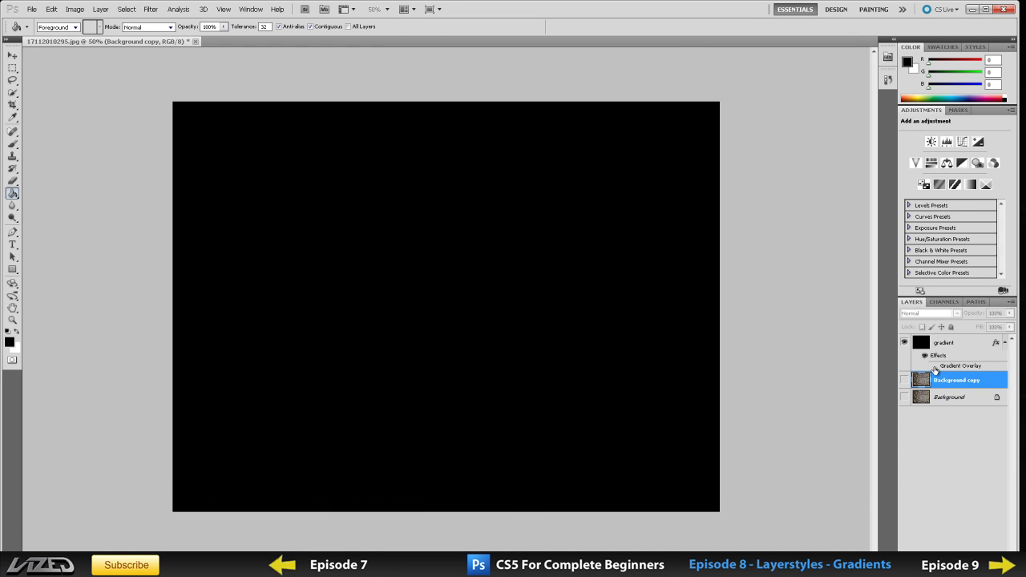
left_click(934, 366)
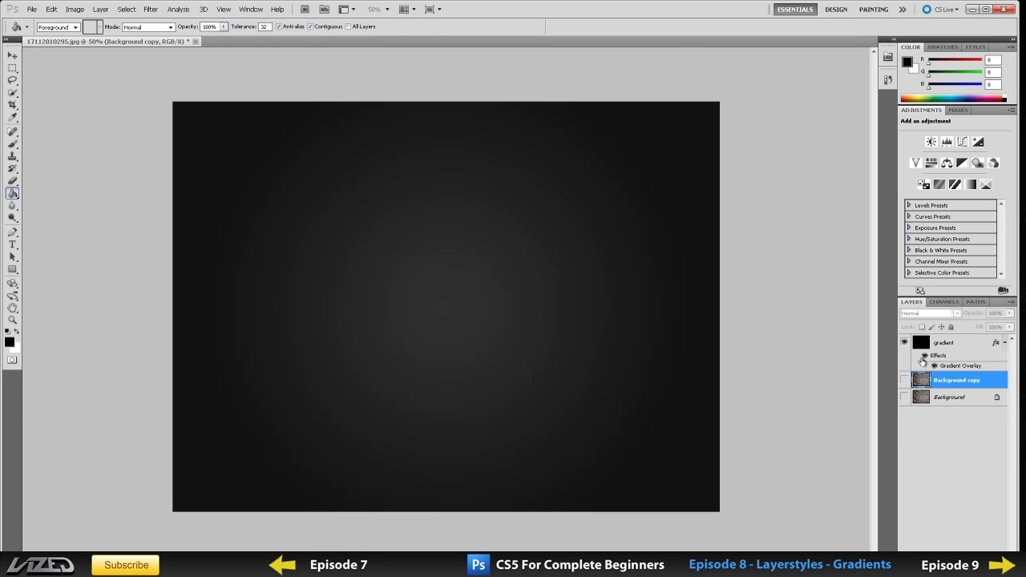
left_click(924, 357)
left_click(924, 357)
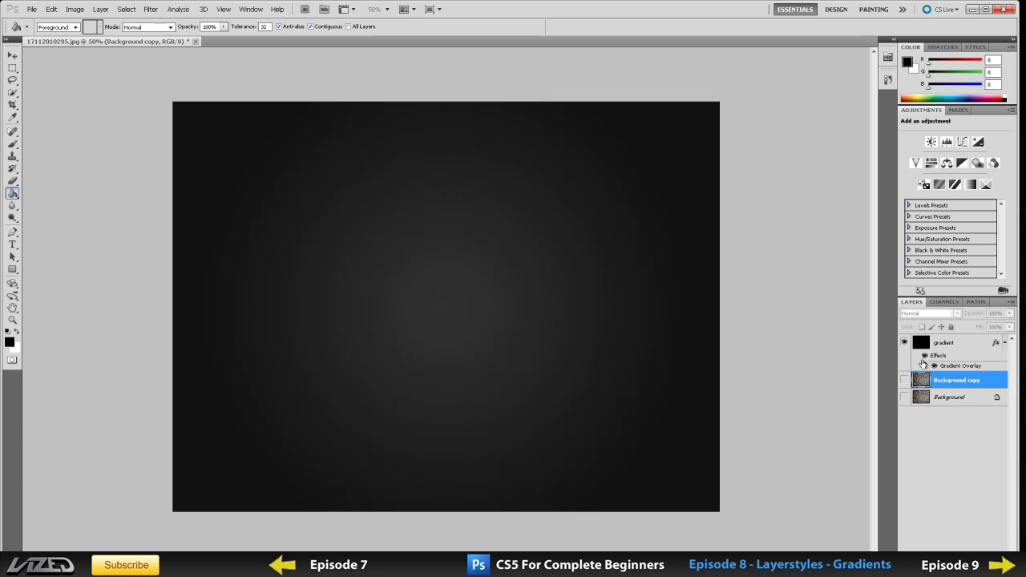
- Select the gradient layer and collapse its effects list in the Layers panel
left_click(956, 396)
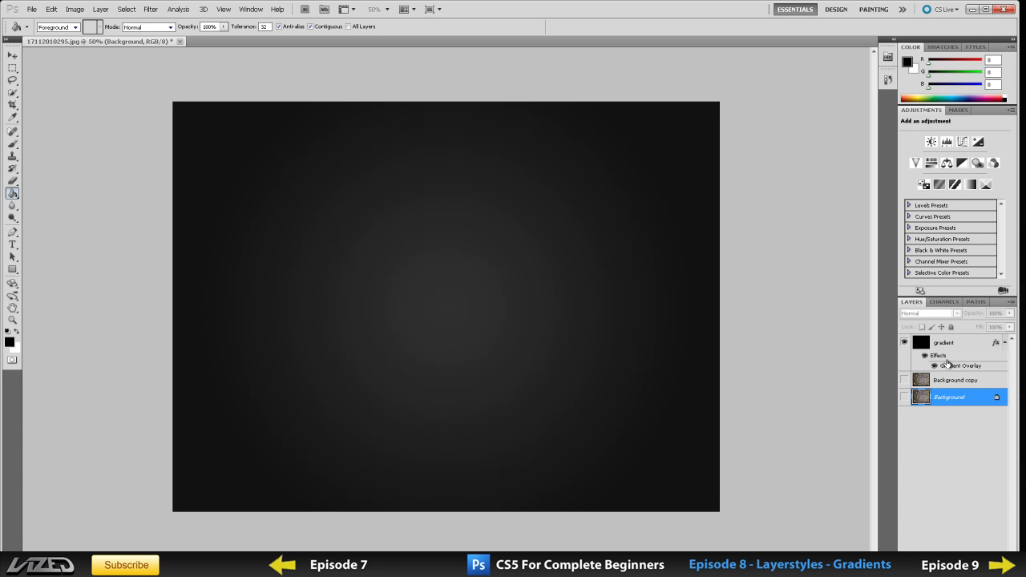
left_click(949, 349)
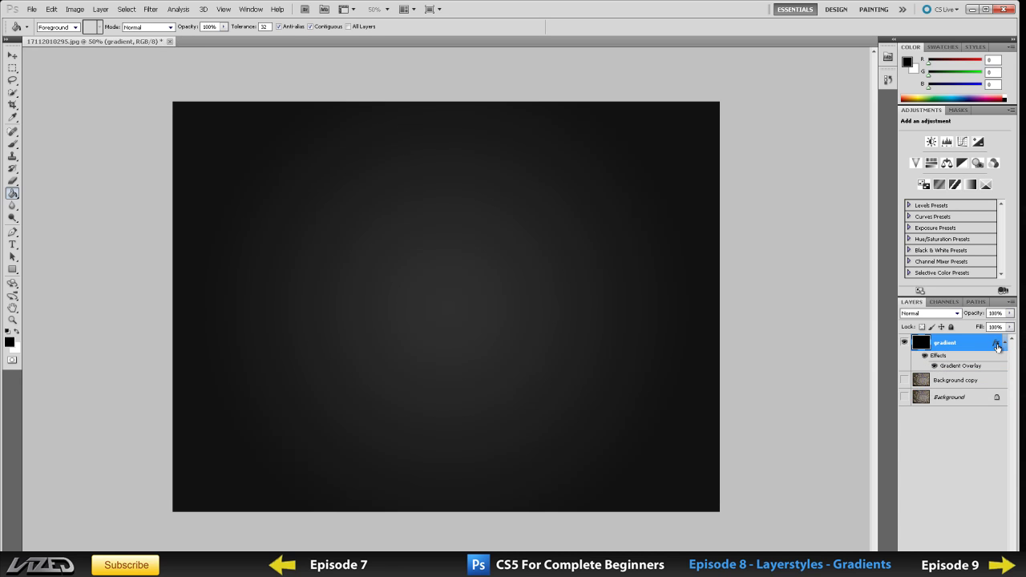
left_click(1004, 344)
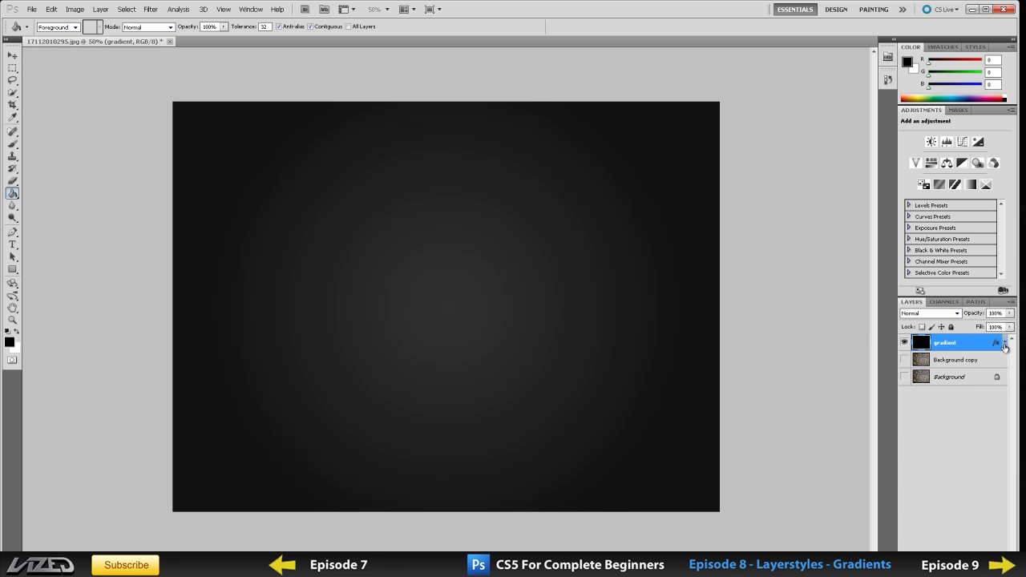
left_click(1004, 344)
left_click(1004, 344)
left_click(1004, 344)
left_click(1004, 343)
- Make the Background copy fossil layer visible and briefly hide the gradient layer to compare
left_click(915, 366)
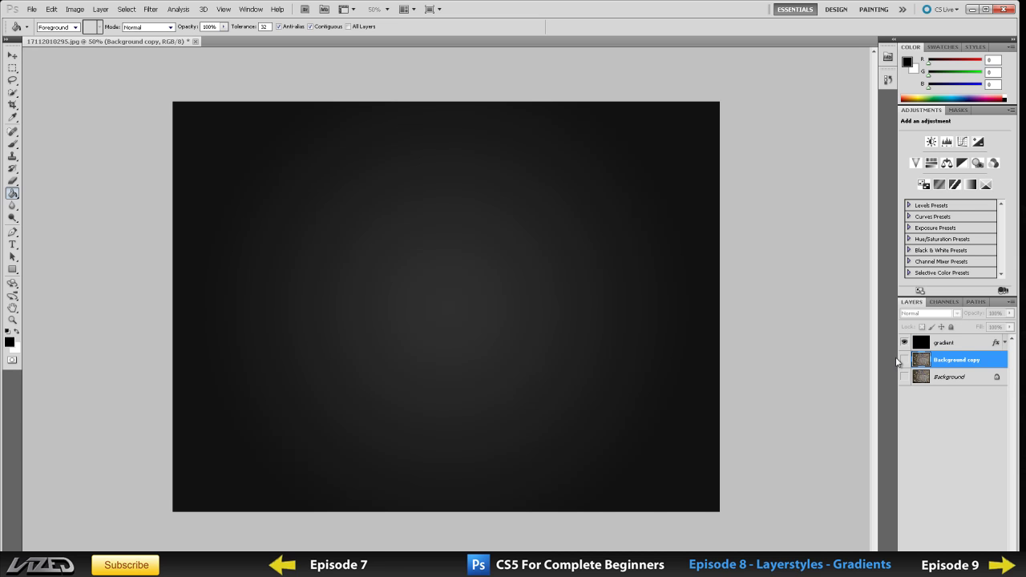
left_click(906, 360)
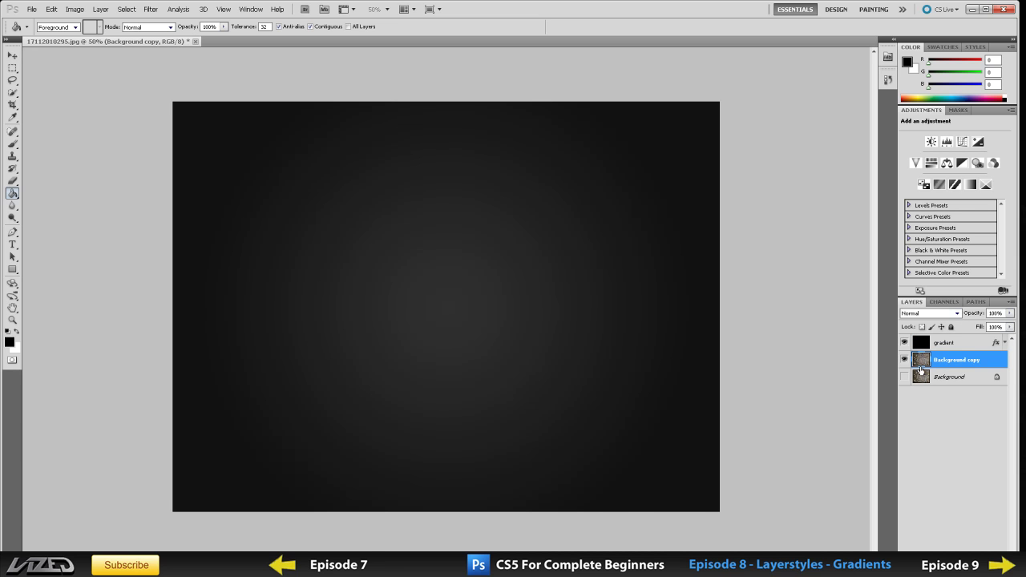
left_click(903, 342)
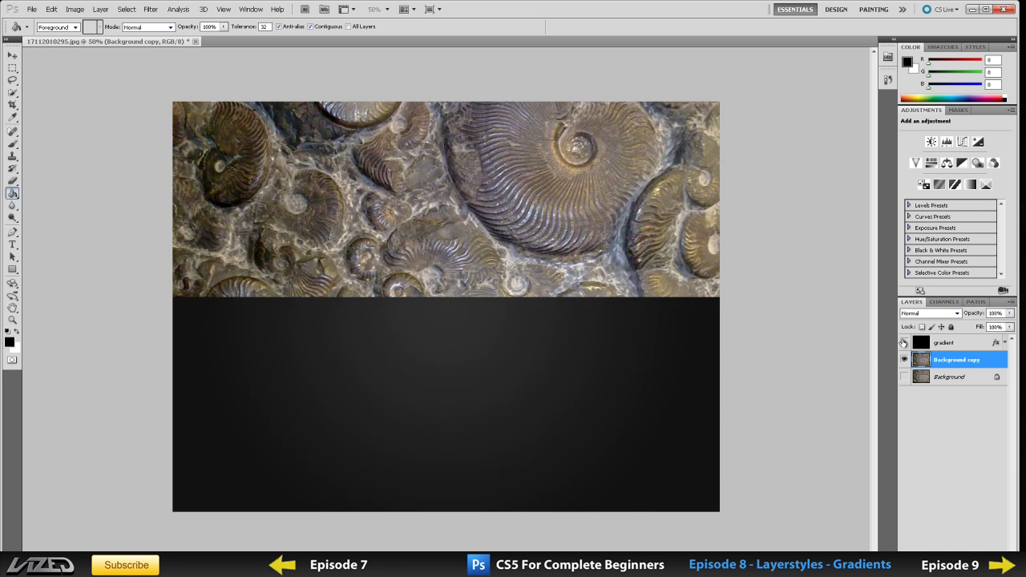
left_click(903, 342)
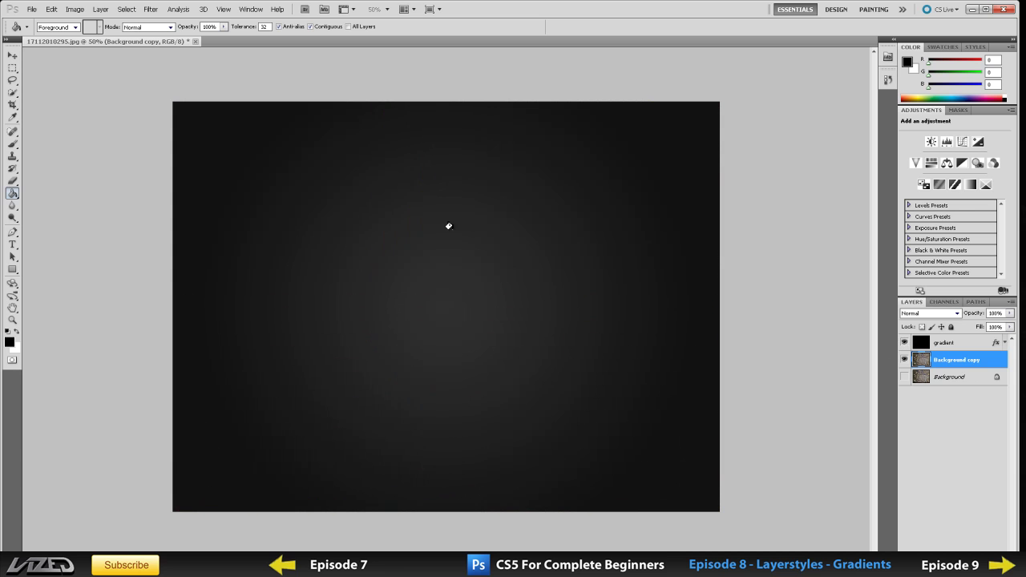
left_click(966, 344)
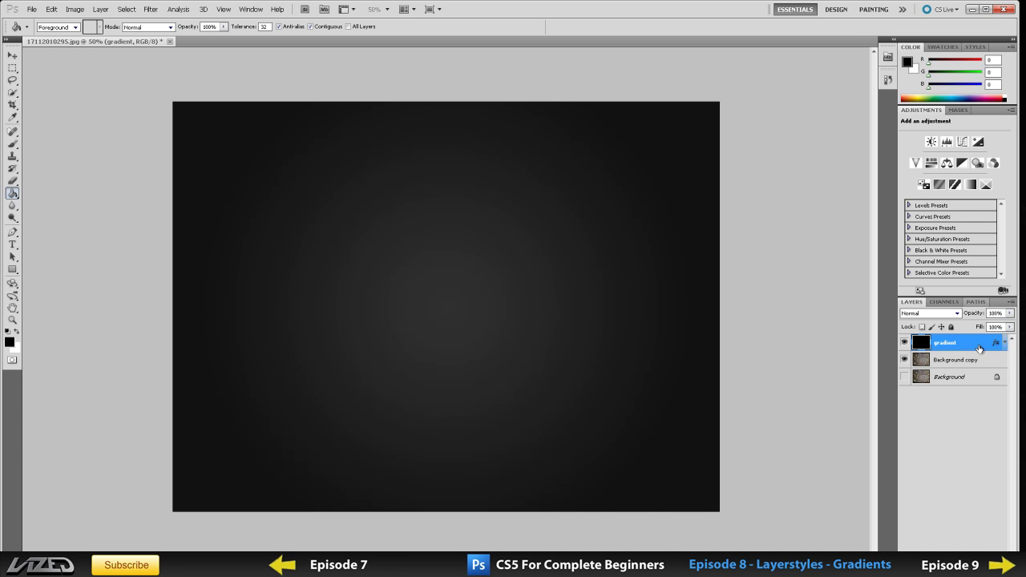
left_click(1009, 313)
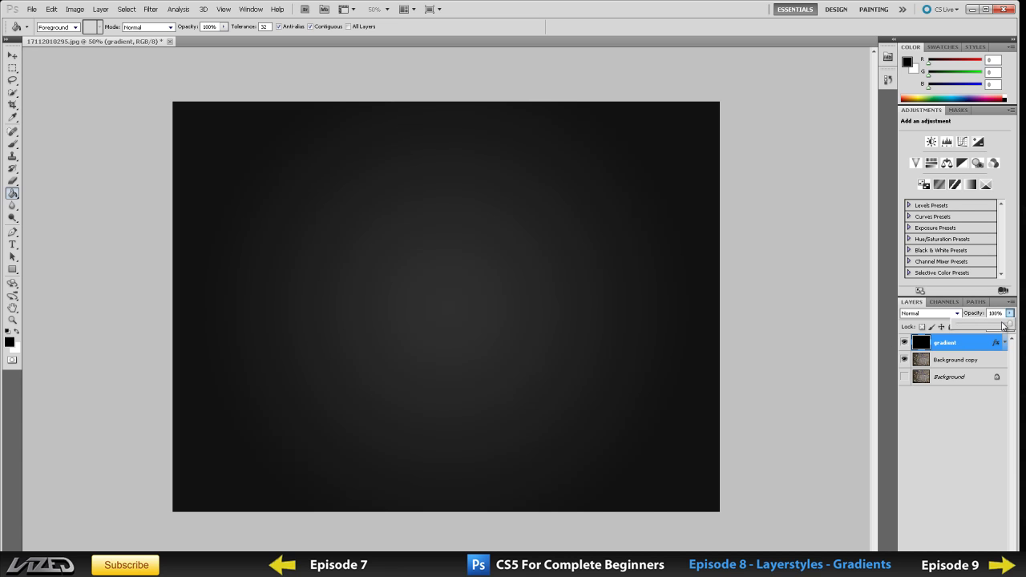
left_click_drag(1006, 324, 997, 326)
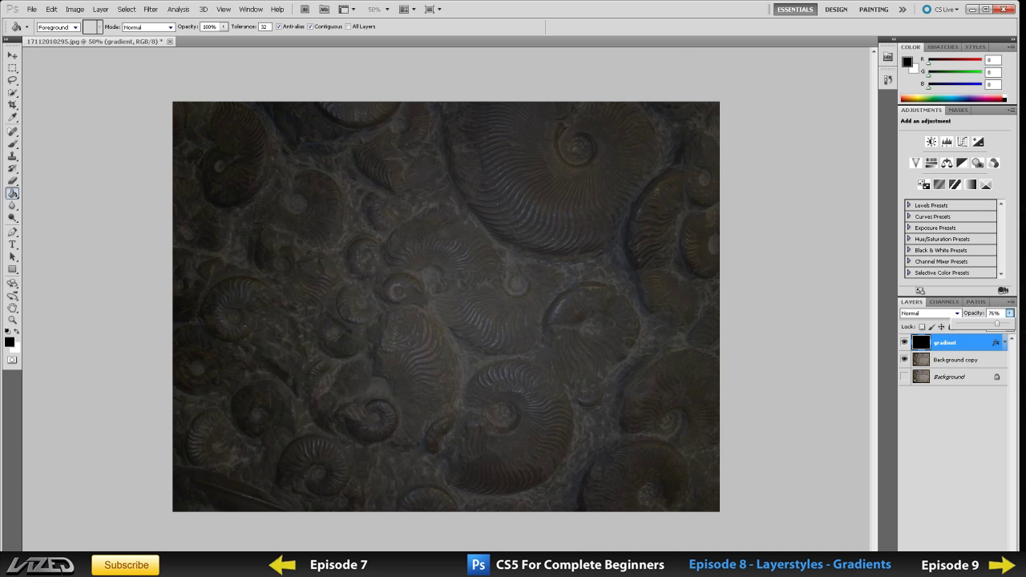
left_click_drag(996, 323, 1013, 325)
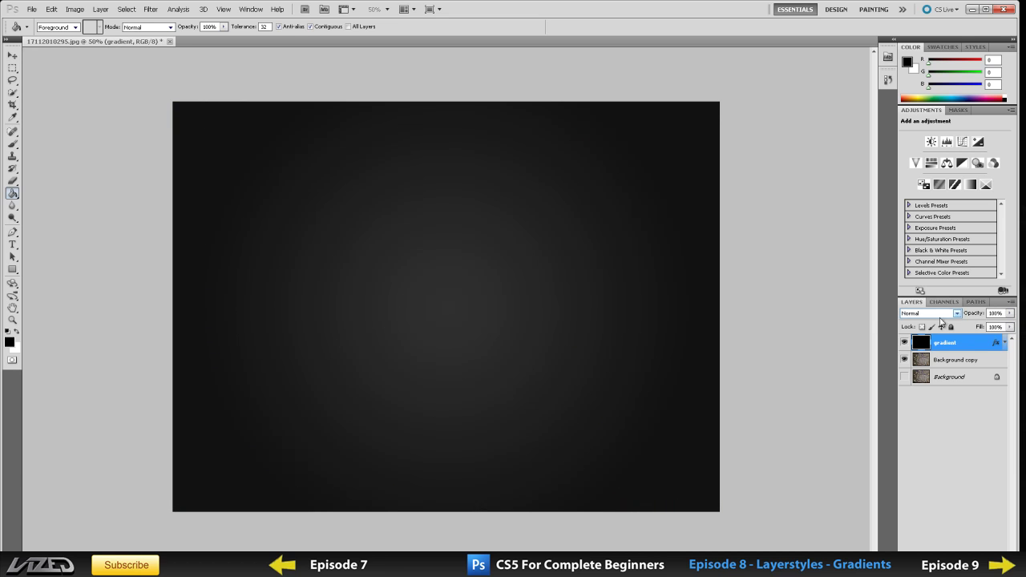
- Set the gradient layer's blend mode to Overlay
left_click(942, 314)
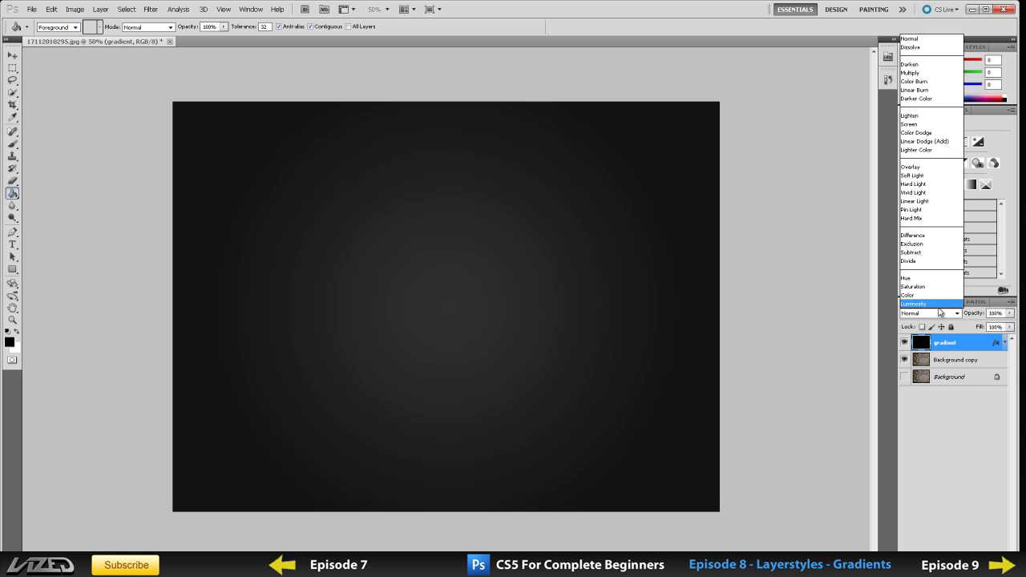
left_click(939, 315)
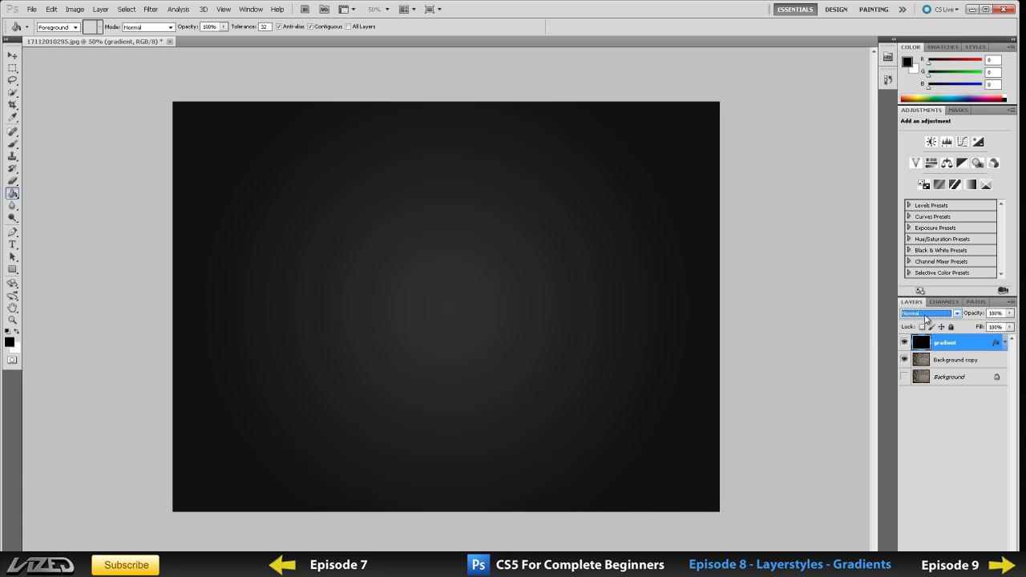
left_click(935, 317)
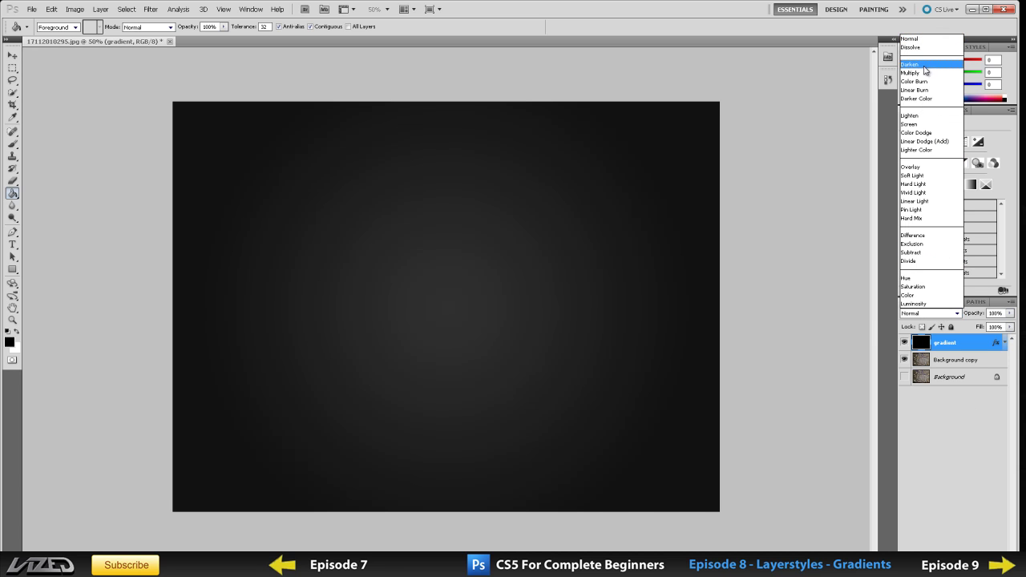
left_click(918, 167)
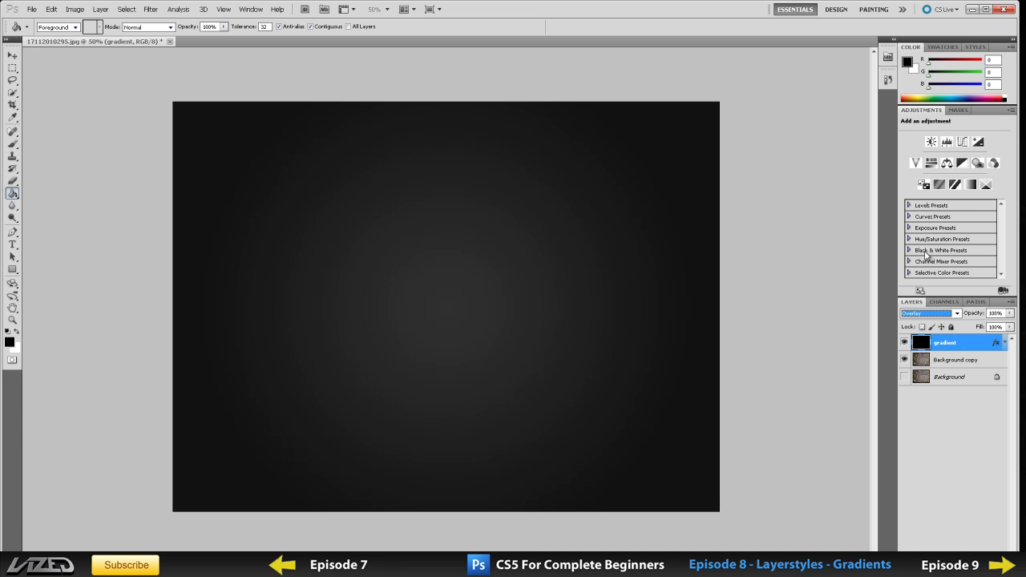
- Move the Background copy layer above the gradient layer
left_click(935, 363)
double_click(938, 359)
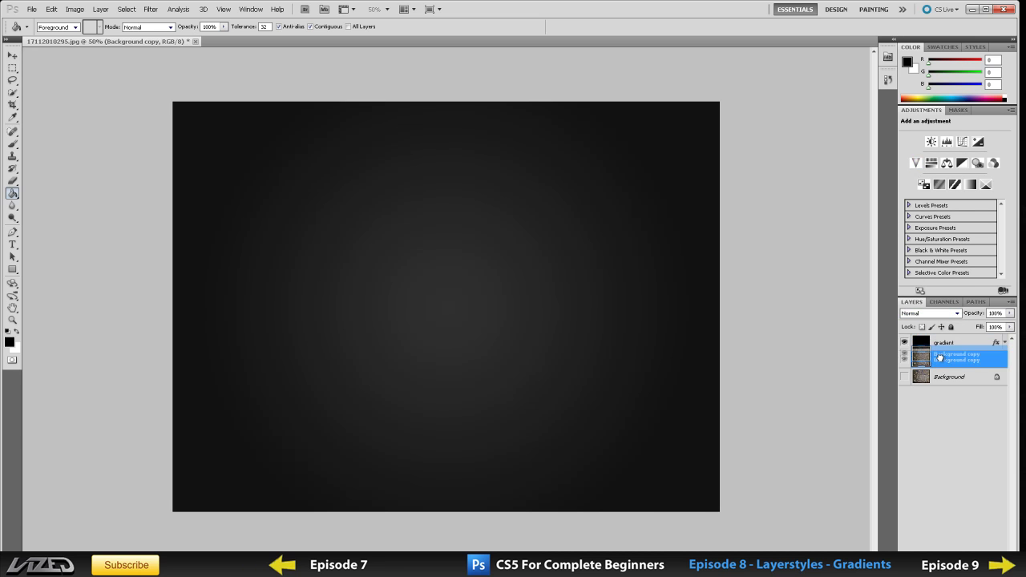
left_click(941, 343)
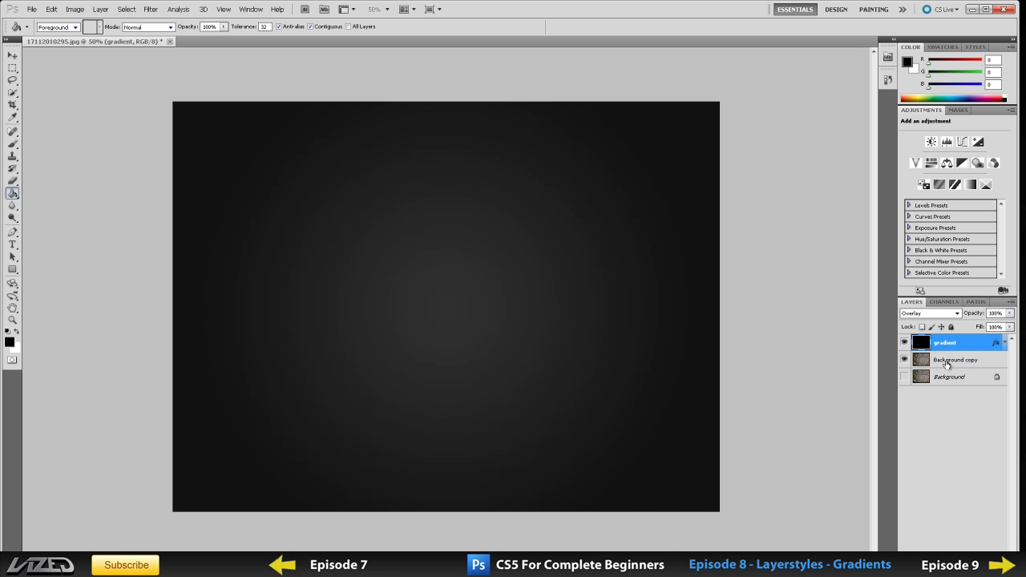
left_click_drag(942, 361, 943, 343)
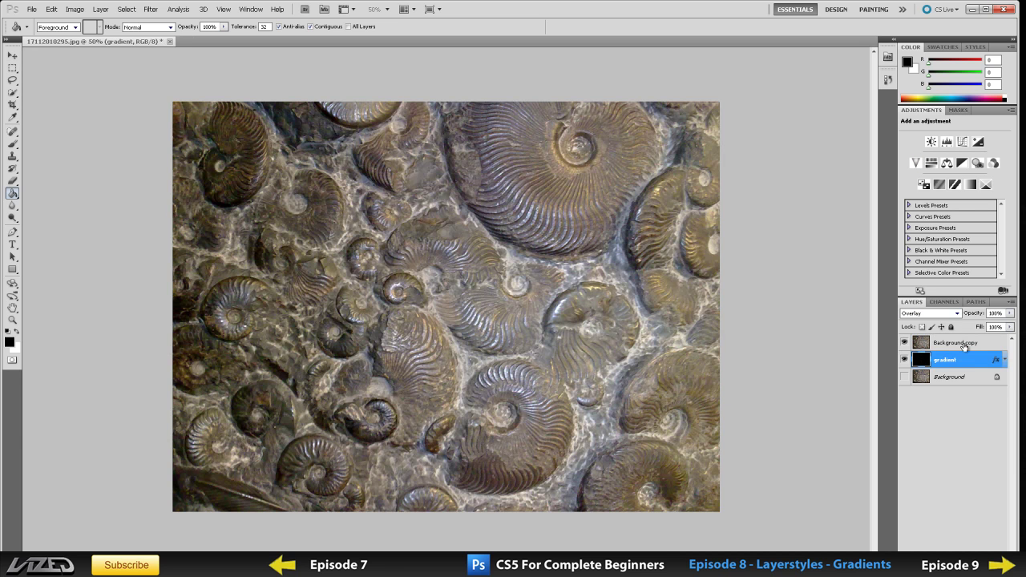
- Blend the Background copy in Overlay and keep the gradient layer at Normal
left_click(953, 314)
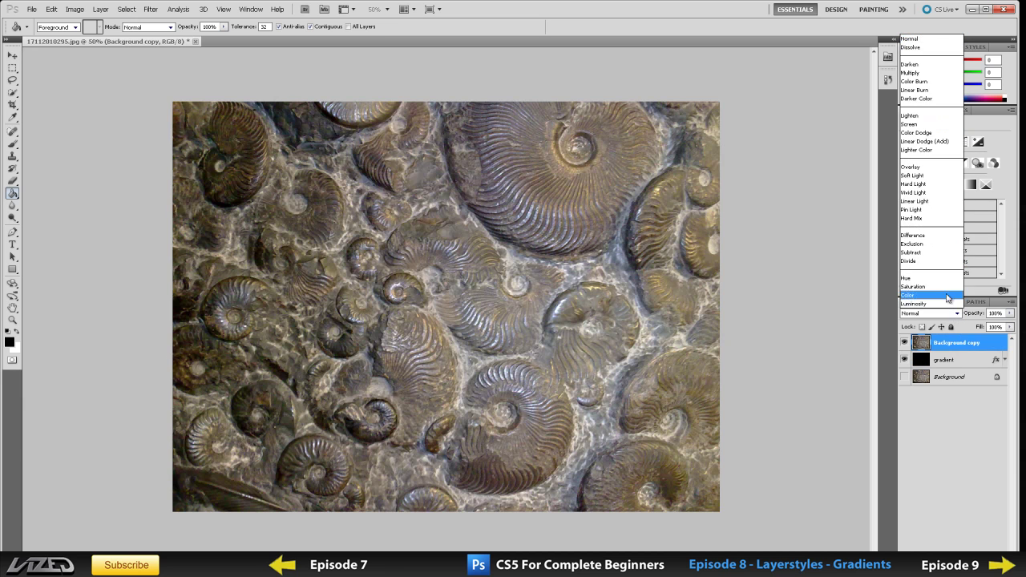
left_click(932, 167)
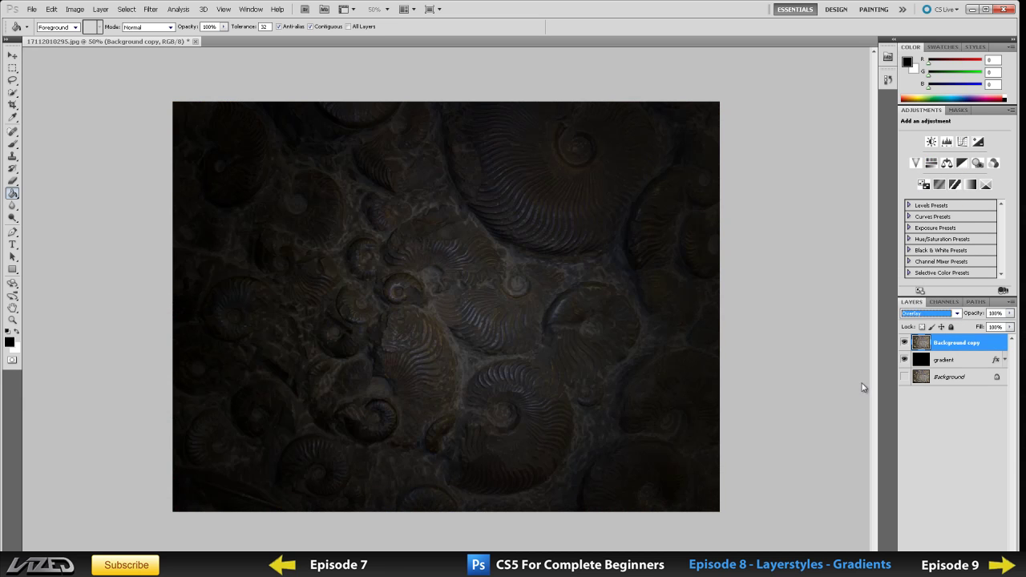
left_click(944, 364)
left_click(950, 345)
left_click(950, 360)
left_click(930, 313)
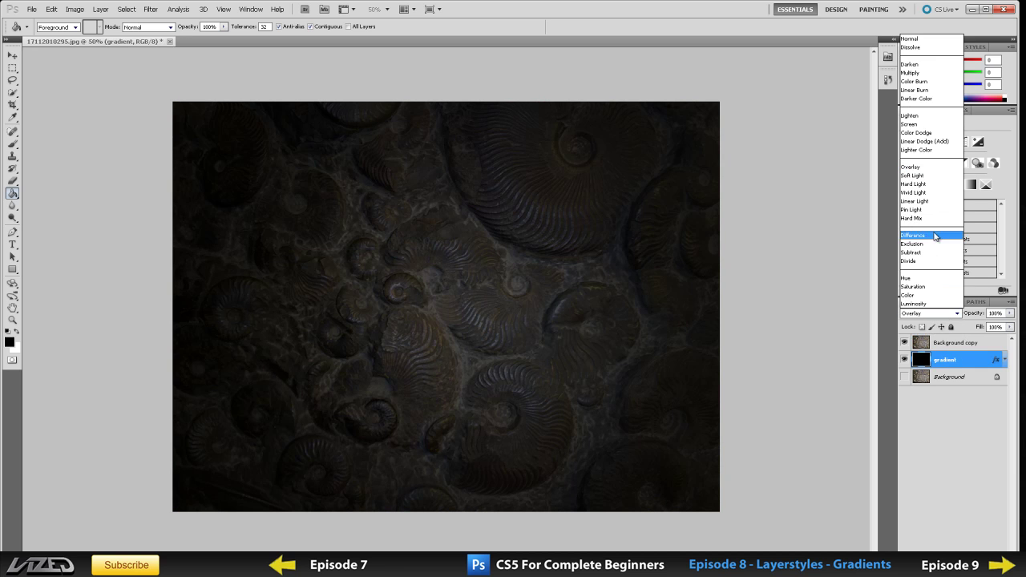
left_click(922, 41)
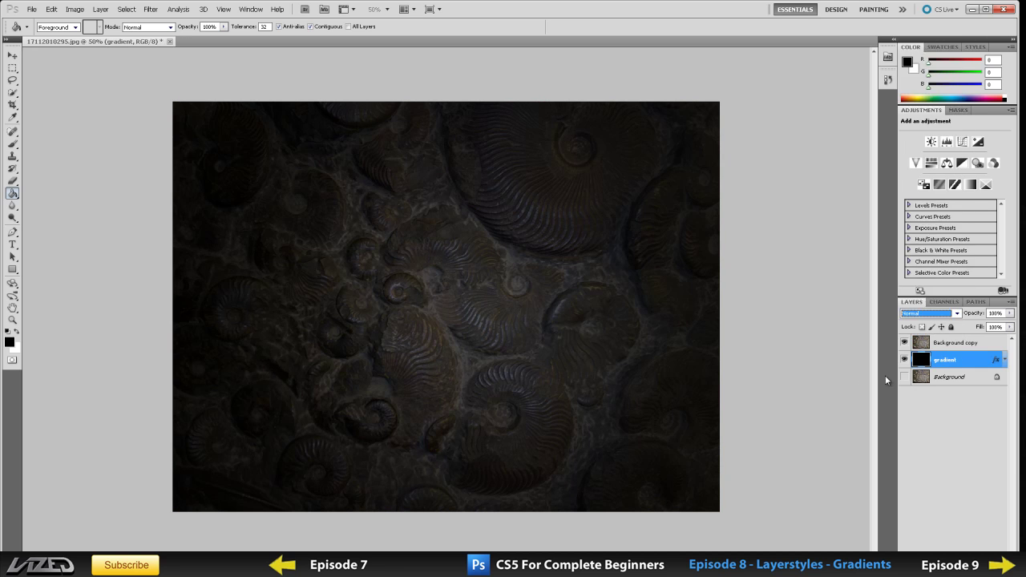
- Lower the gradient layer's opacity
left_click(950, 343)
left_click(949, 361)
left_click(1010, 313)
mouse_move(1004, 324)
left_mouse_down()
mouse_move(986, 326)
mouse_move(1012, 329)
left_mouse_up()
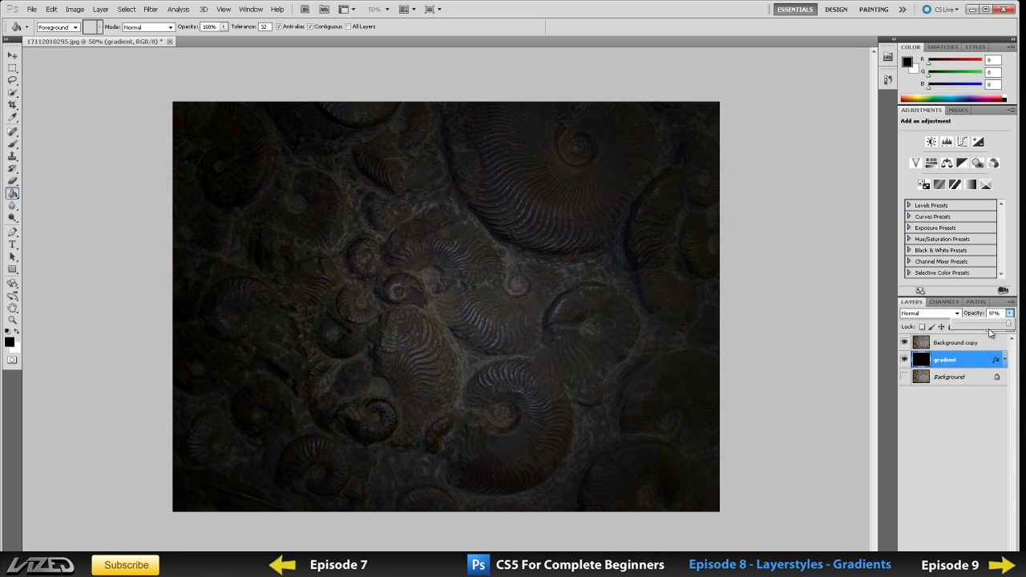
left_click(923, 433)
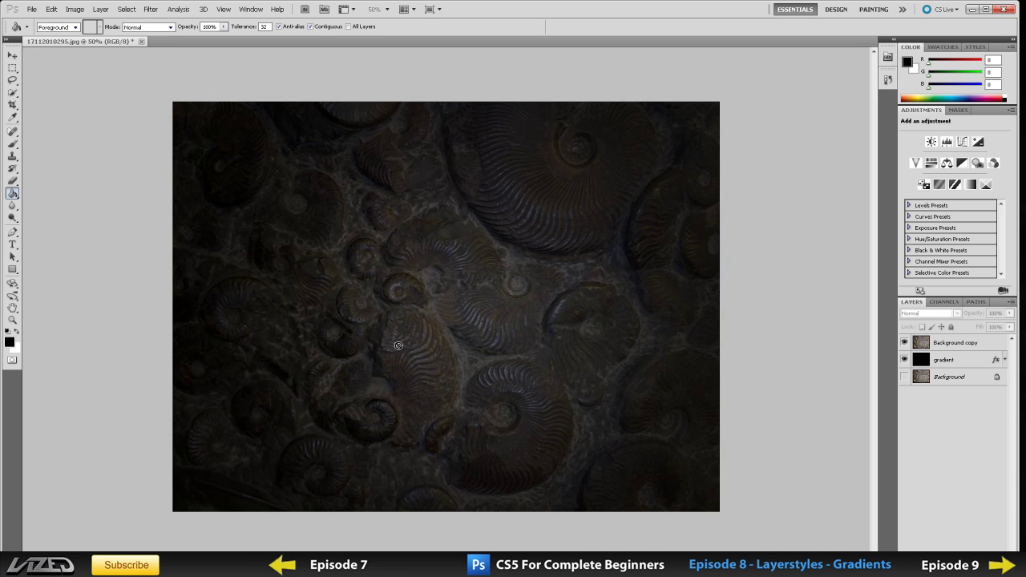
- Set the Background copy layer's blend mode to Darken
left_click(962, 358)
left_click(947, 343)
left_click(941, 315)
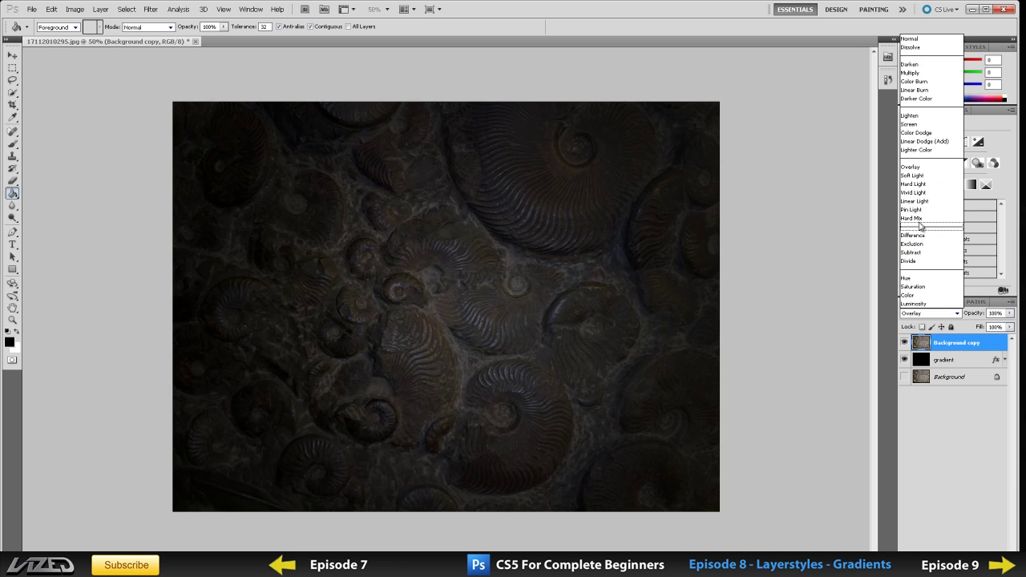
left_click(912, 63)
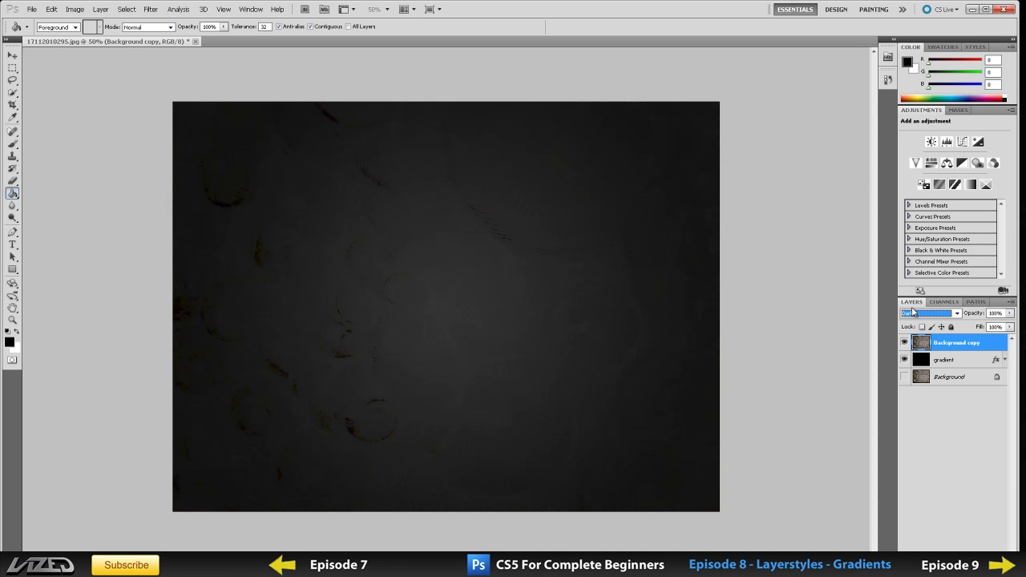
- Preview the Background copy in blend modes from Darken to Hue, then return it to Normal
left_click(937, 313)
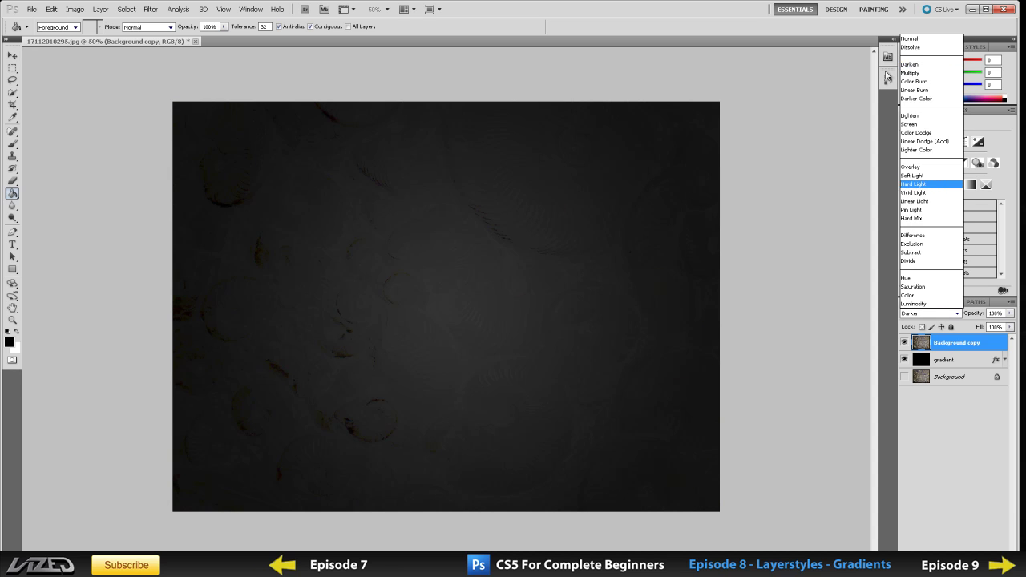
left_click(933, 40)
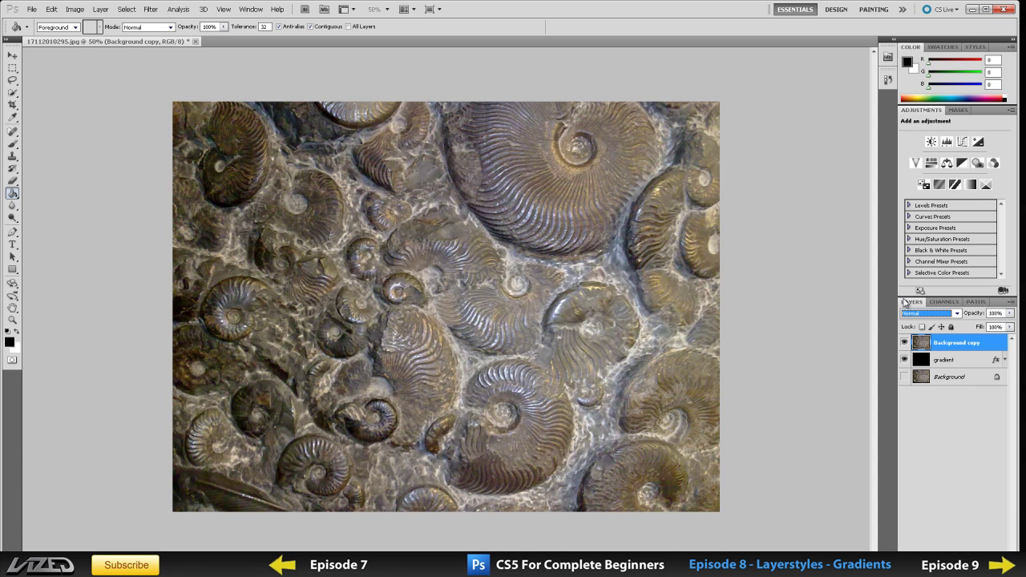
key("Down")
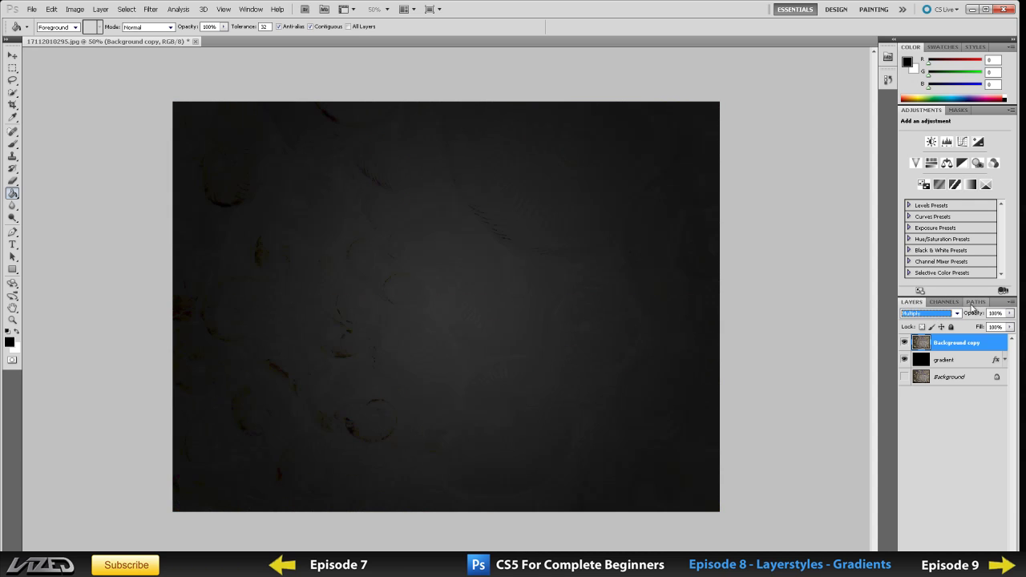
key("Down")
key("Down")
key("Down")
key("Down")
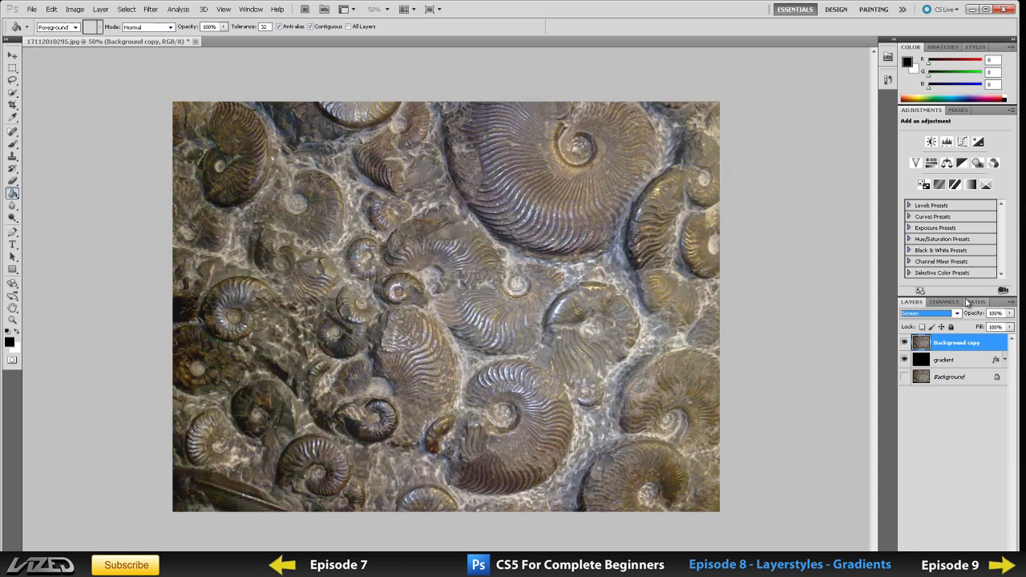
key("Down")
key("Down")
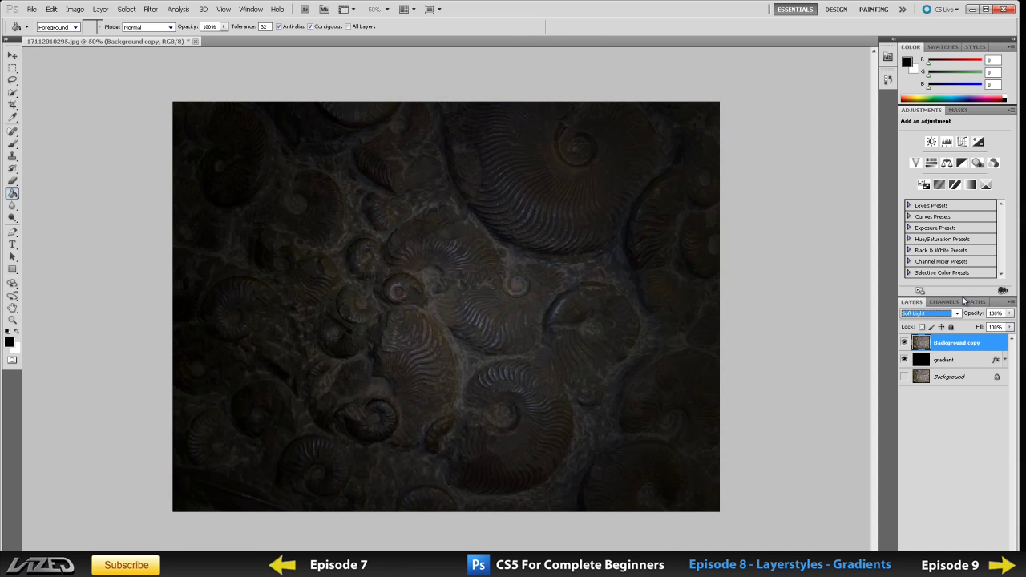
key("Down")
key("Down")
key("Down")
key("Down")
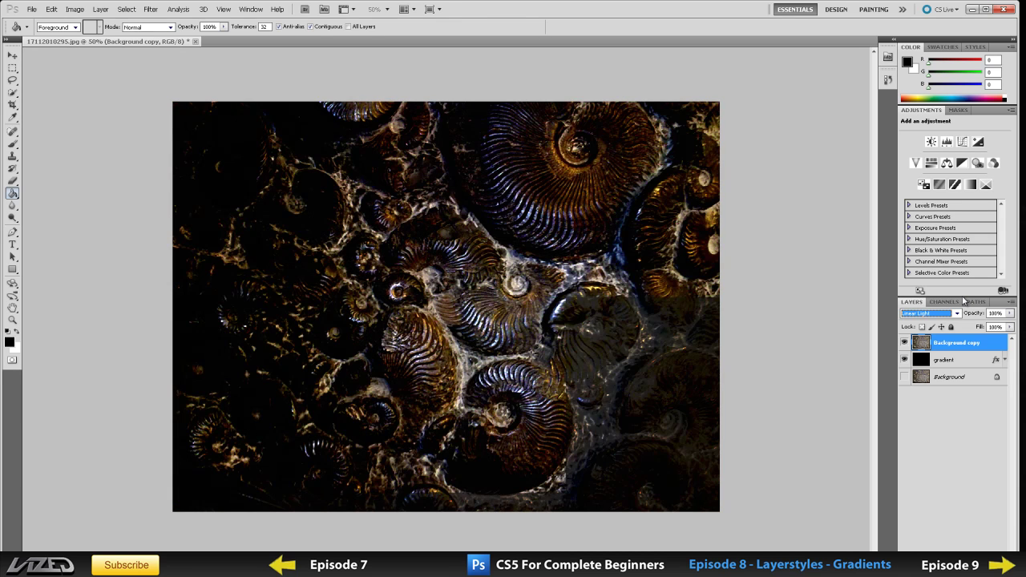
key("Down")
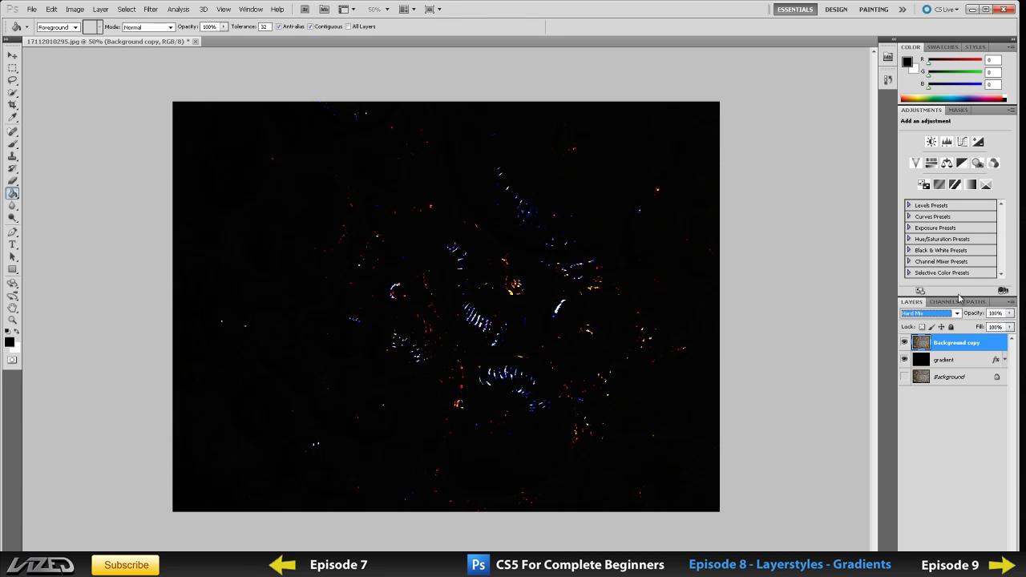
key("Down")
key("Down")
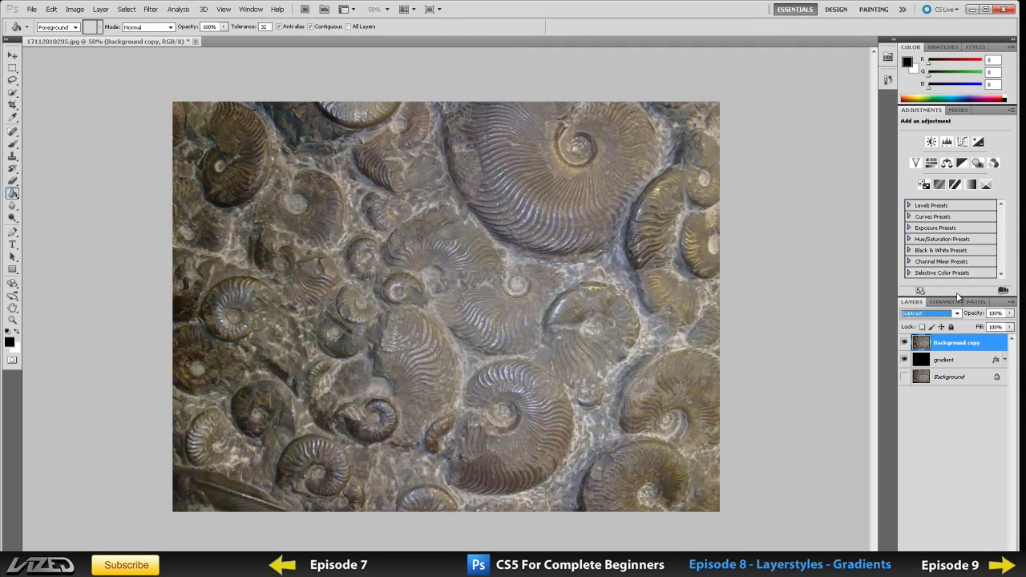
key("Down")
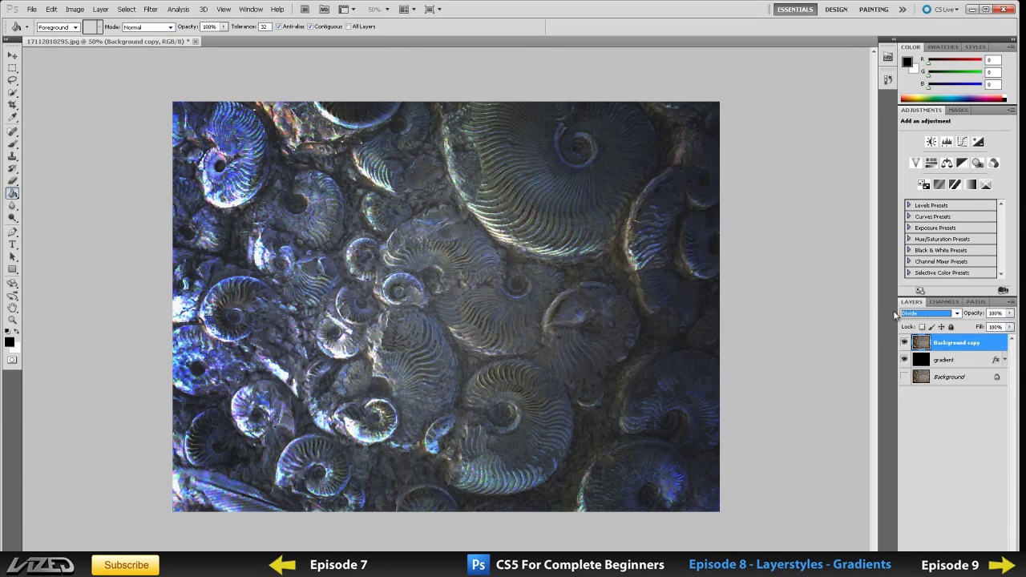
key("Down")
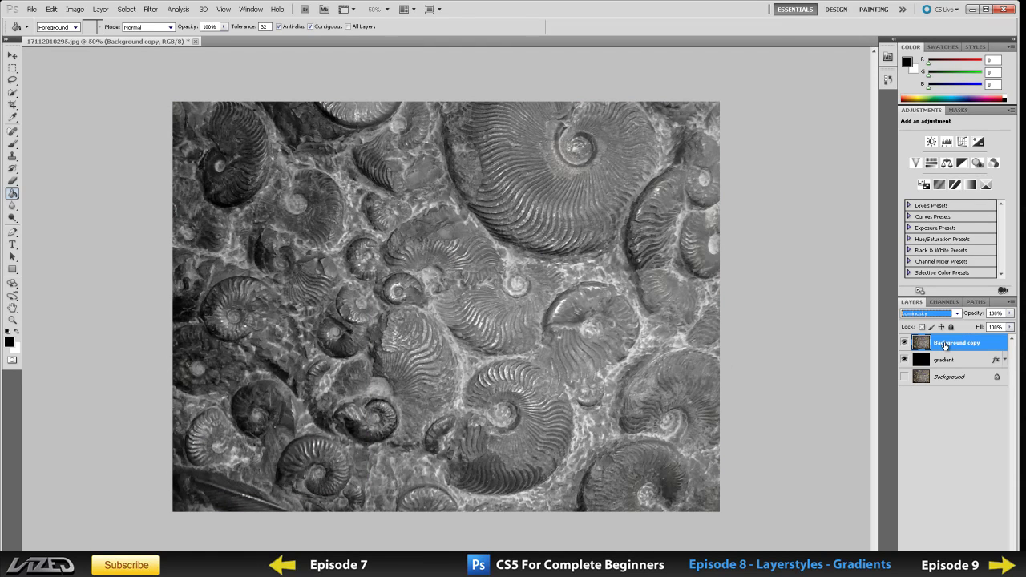
left_click(927, 314)
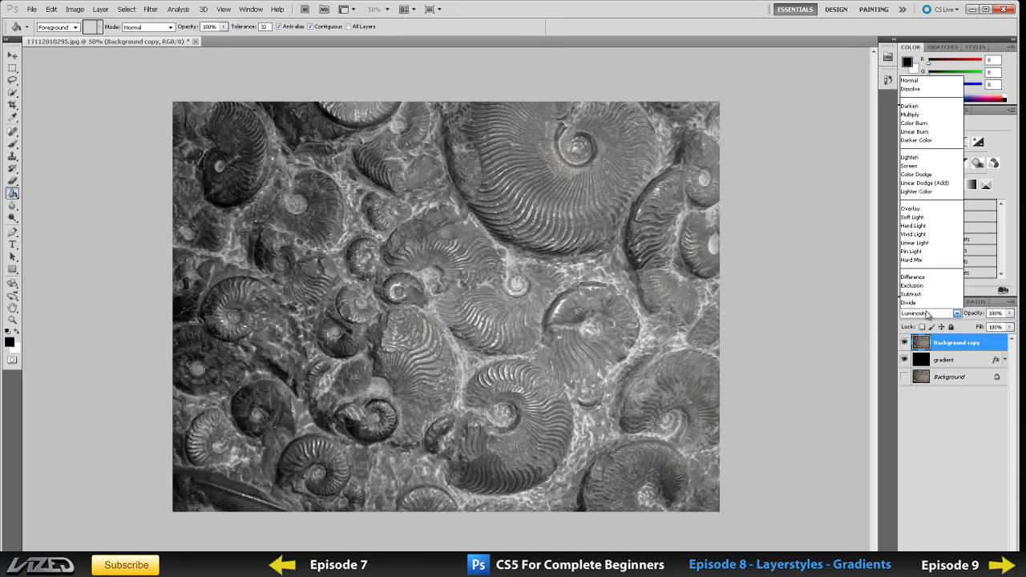
left_click(913, 37)
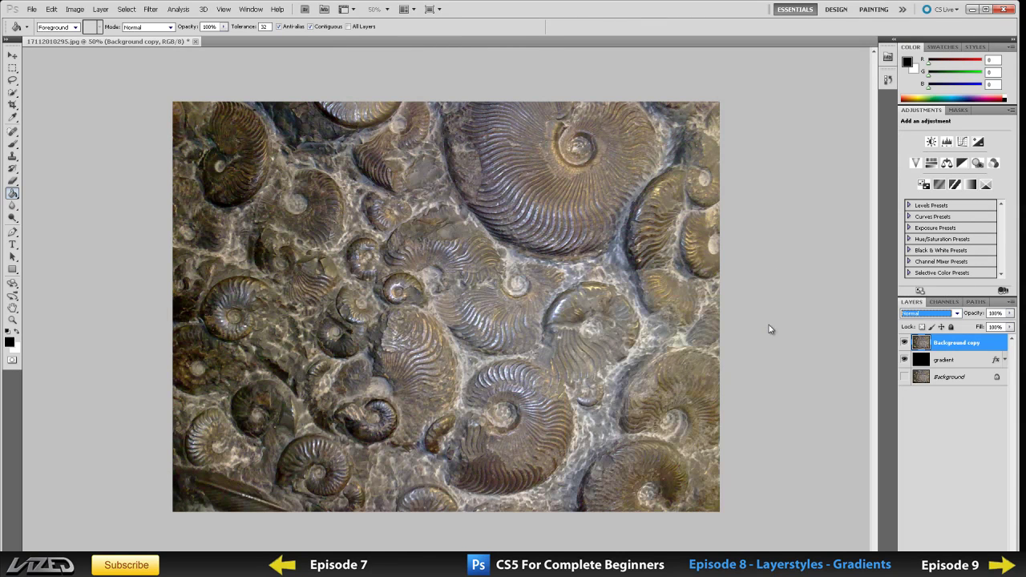
- Desaturate the Background copy layer via Image > Adjustments > Desaturate
left_click(949, 359)
left_click(954, 342)
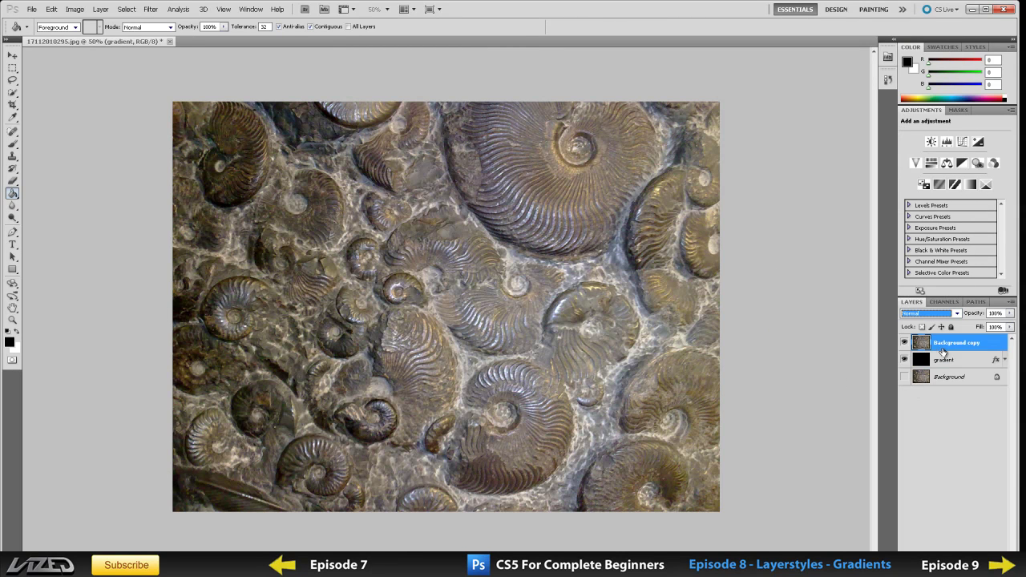
left_click(74, 8)
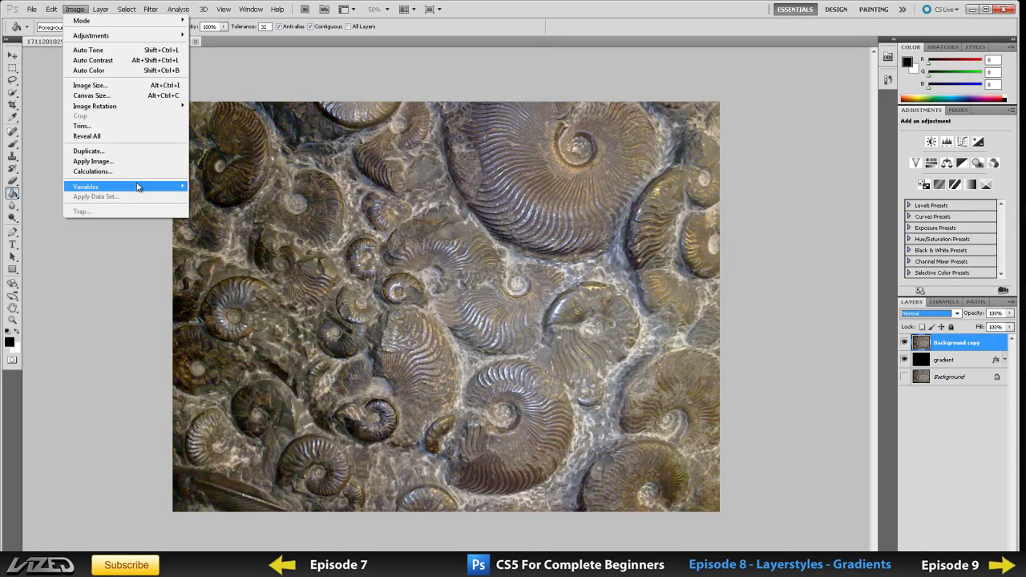
left_click(85, 285)
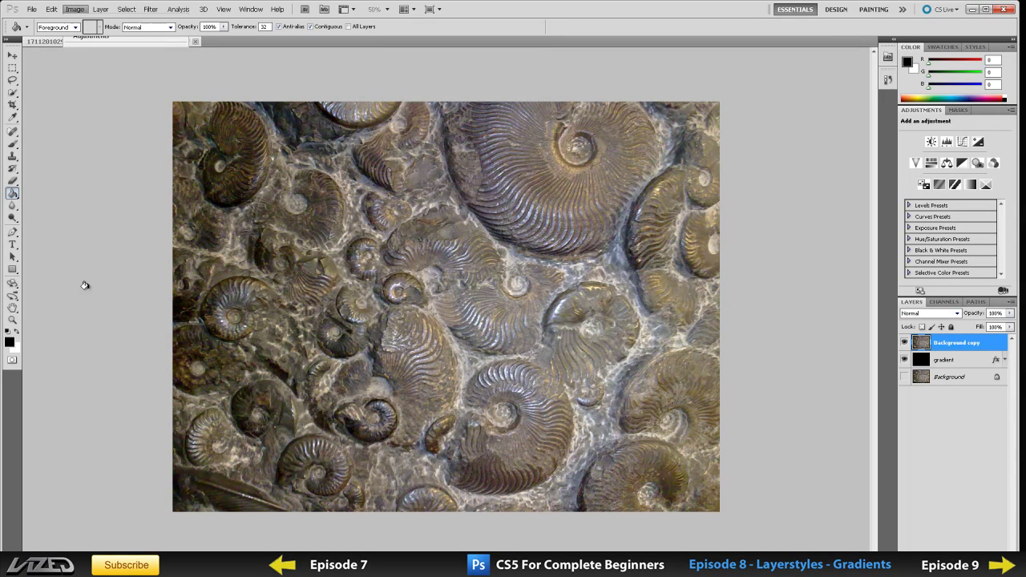
left_click(74, 9)
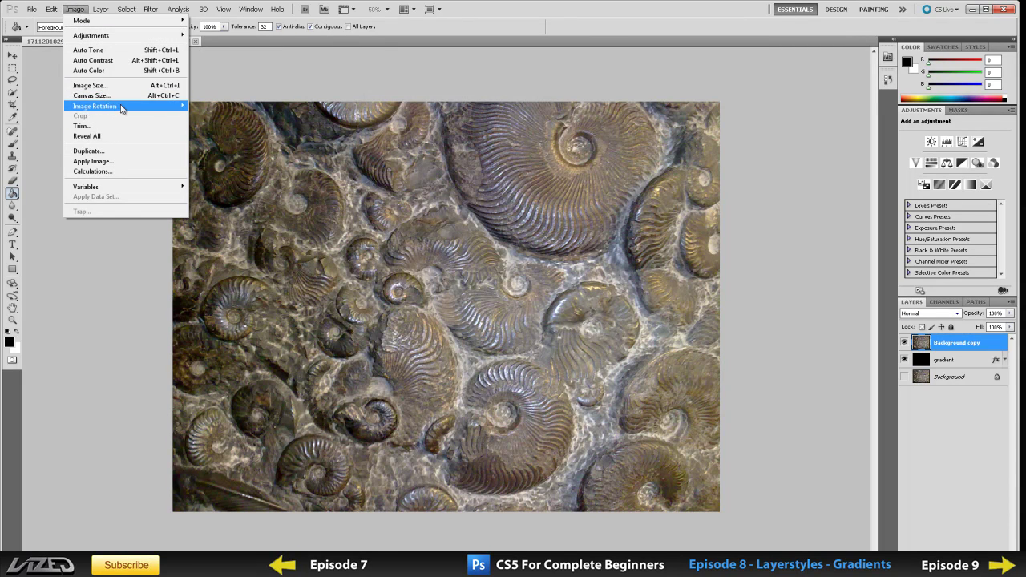
mouse_move(126, 35)
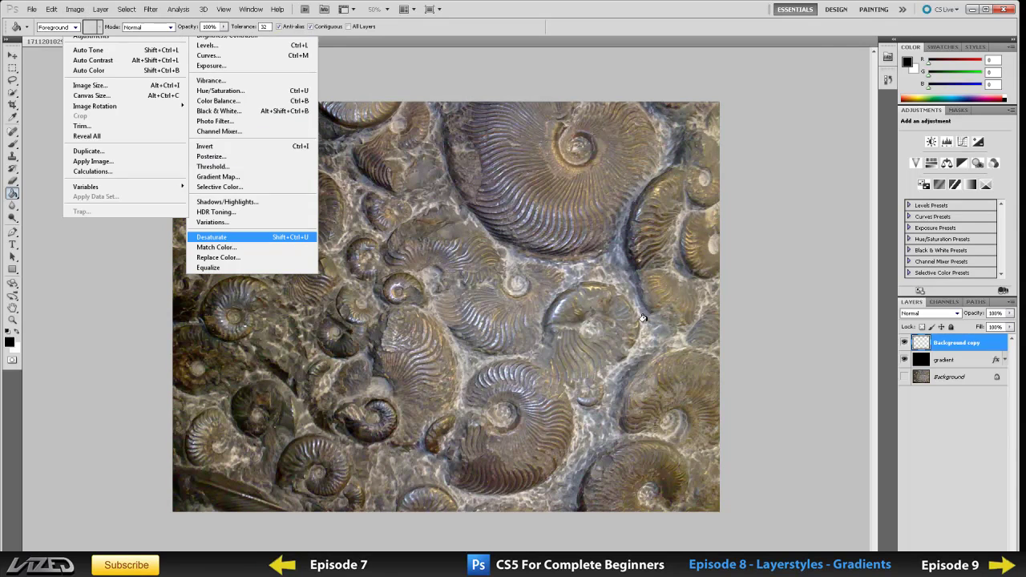
left_click(255, 238)
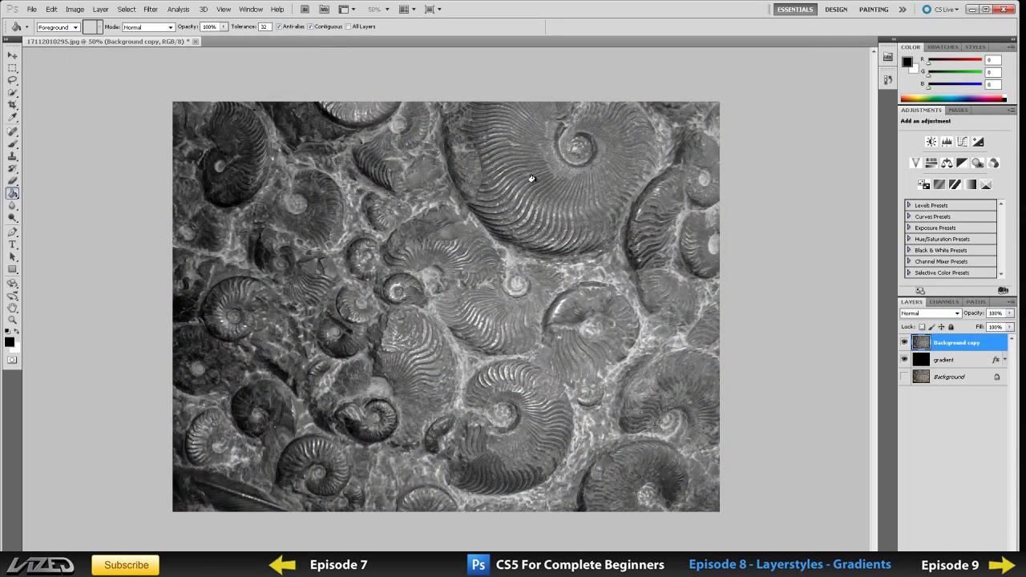
- Apply Brightness/Contrast to the fossil copy: brightness -48 with raised contrast
left_click(75, 9)
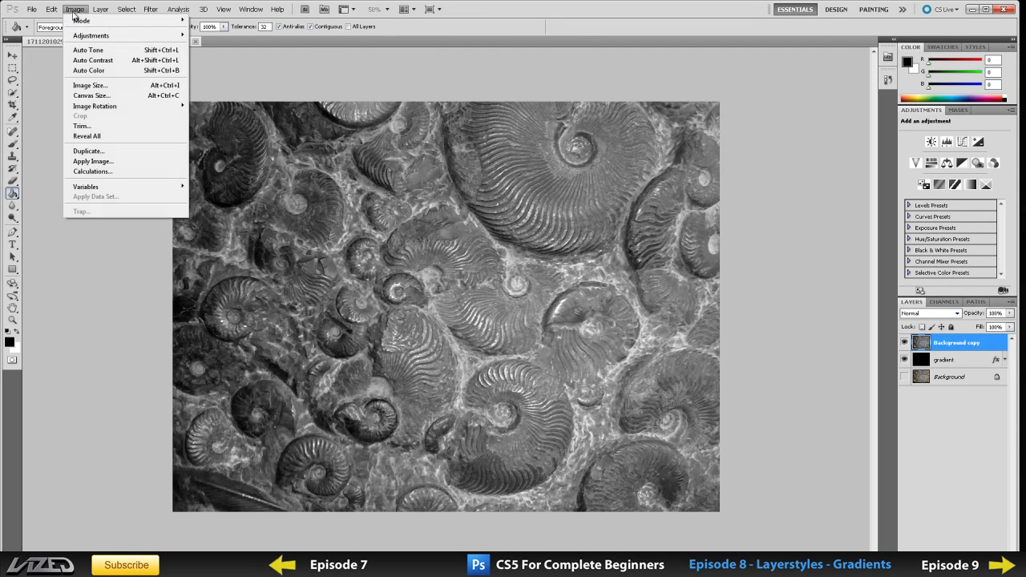
mouse_move(97, 37)
left_click(240, 35)
left_click_drag(510, 162, 728, 157)
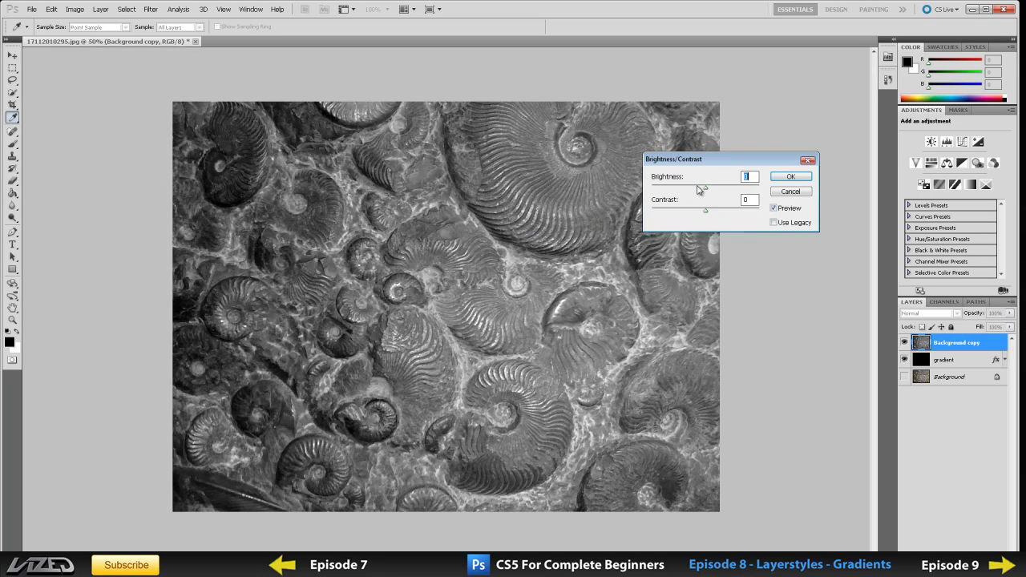
left_click_drag(699, 189, 742, 213)
left_click(710, 189)
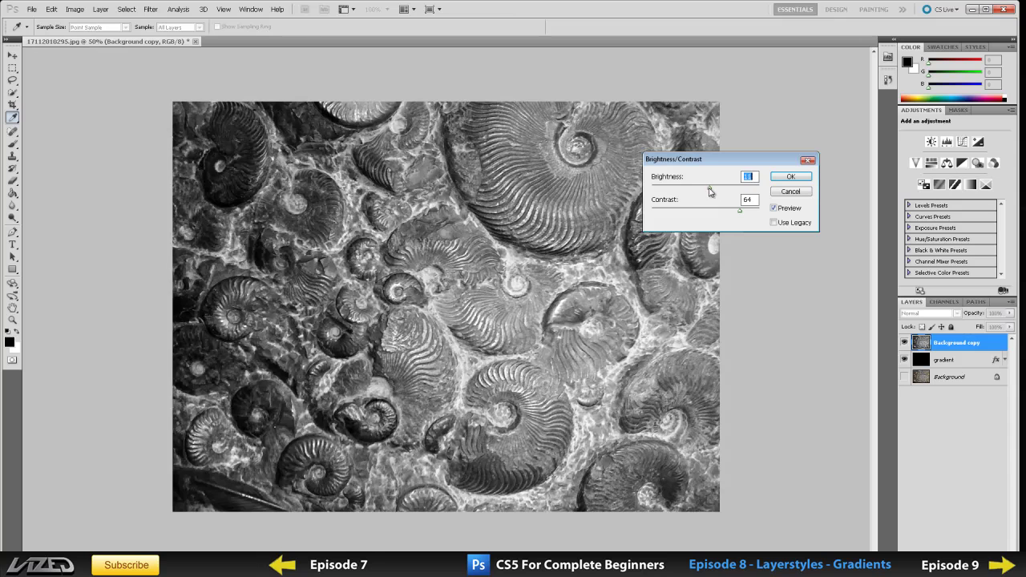
mouse_move(710, 191)
left_mouse_down()
mouse_move(680, 189)
mouse_move(689, 191)
left_mouse_up()
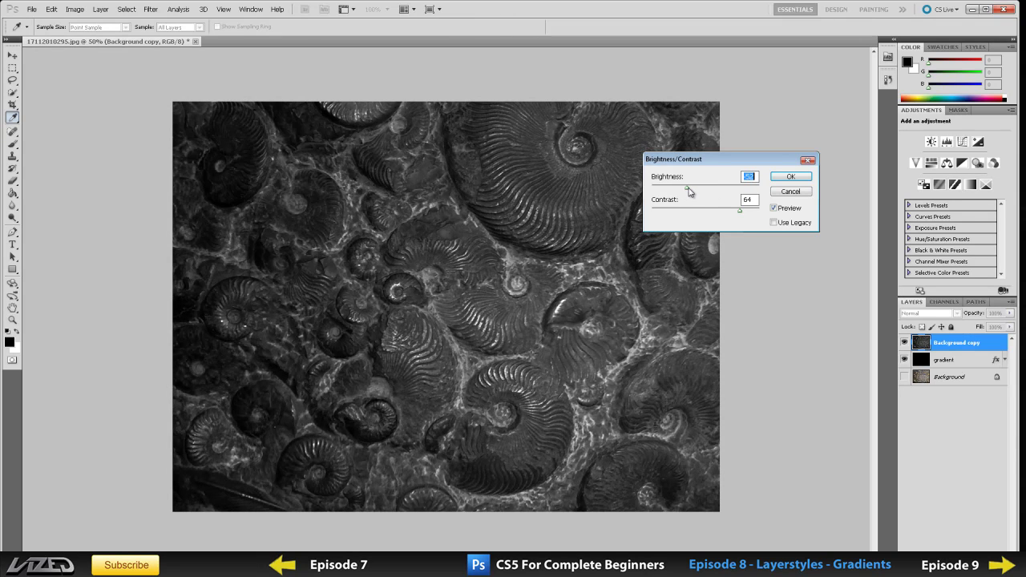
left_click(748, 212)
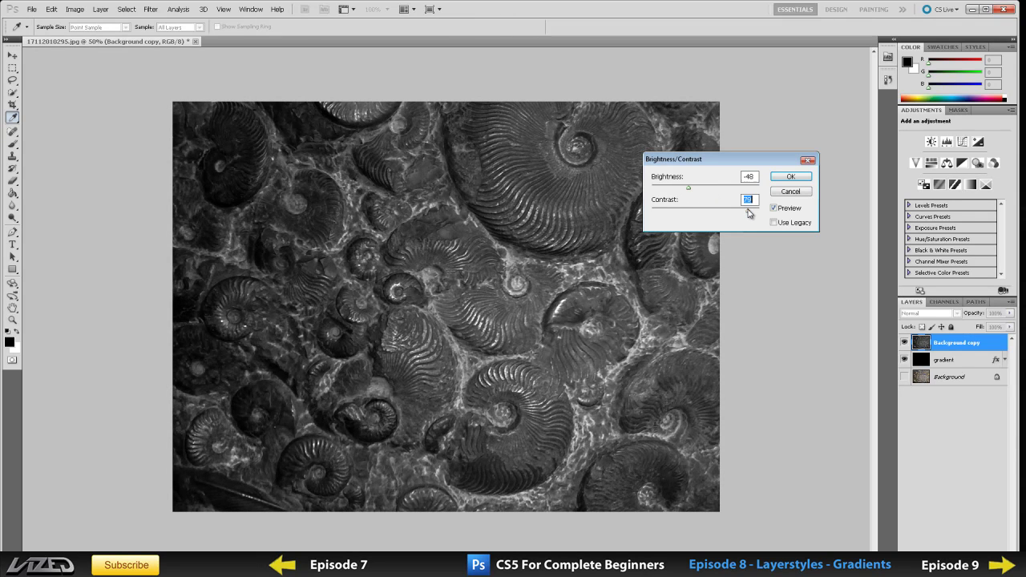
left_click_drag(751, 214, 762, 215)
left_click(790, 176)
- Apply Auto Tone, Auto Contrast and Auto Color to the fossil photo
key("g")
left_click(77, 12)
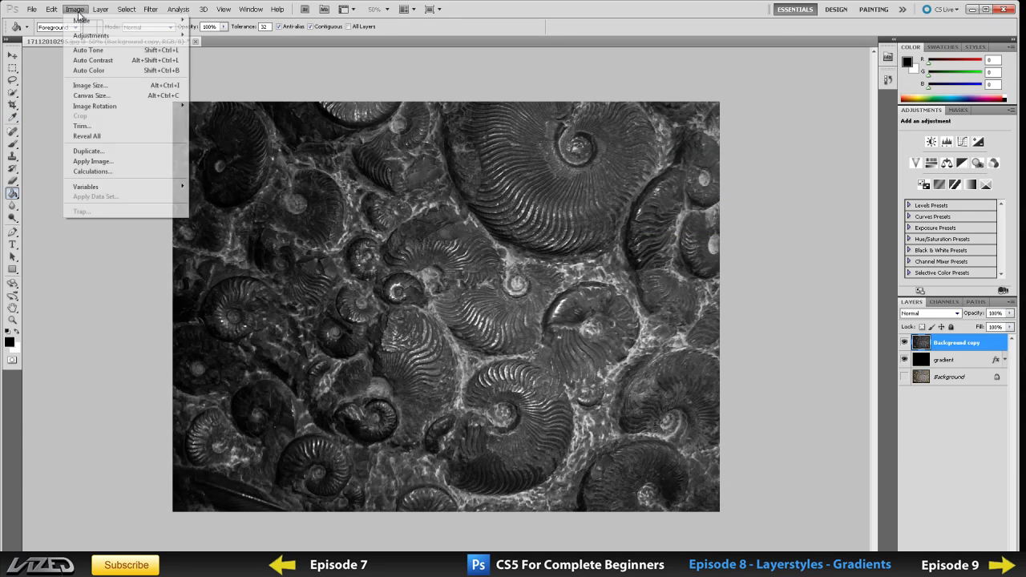
left_click(86, 49)
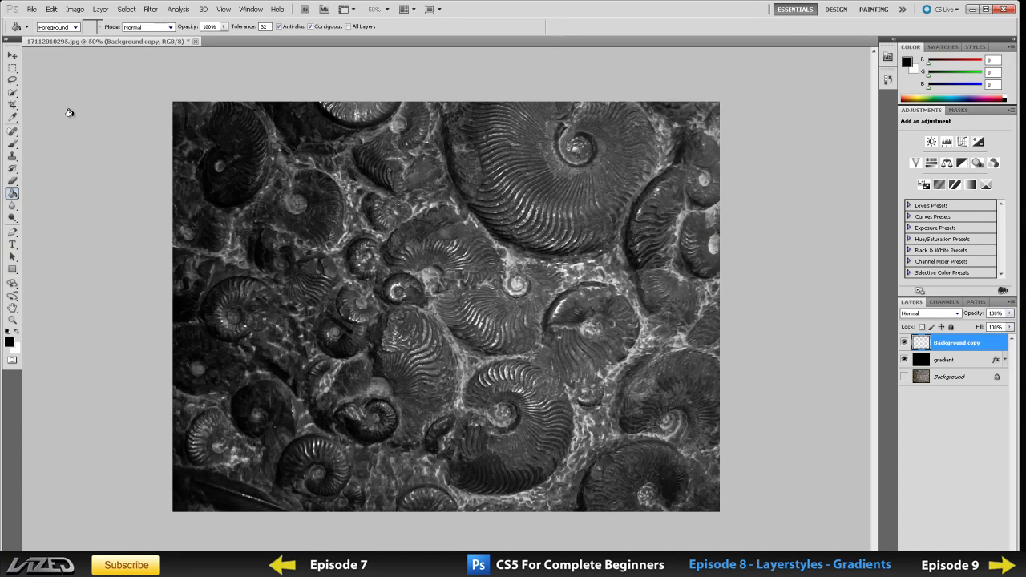
left_click(75, 9)
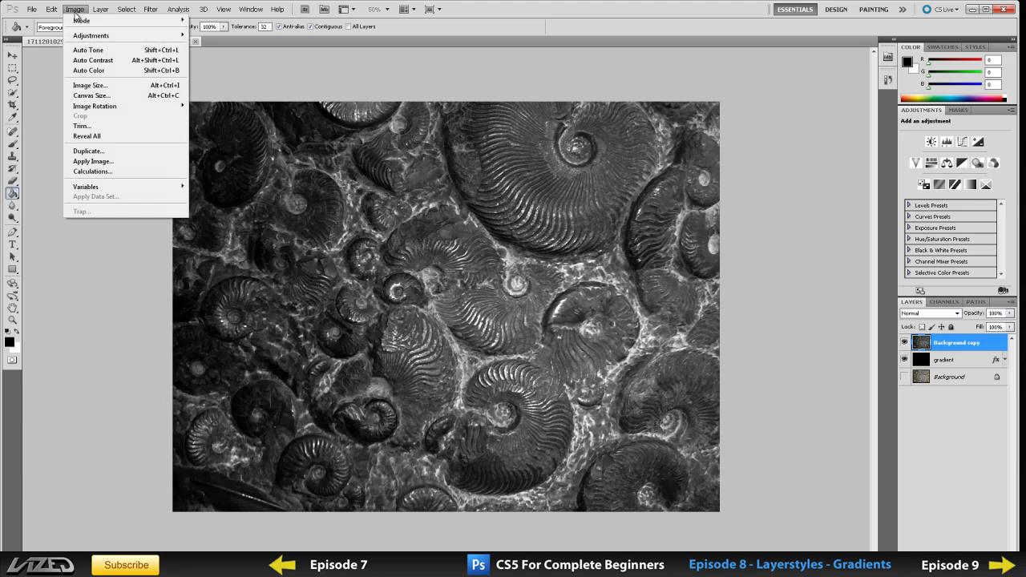
left_click(77, 62)
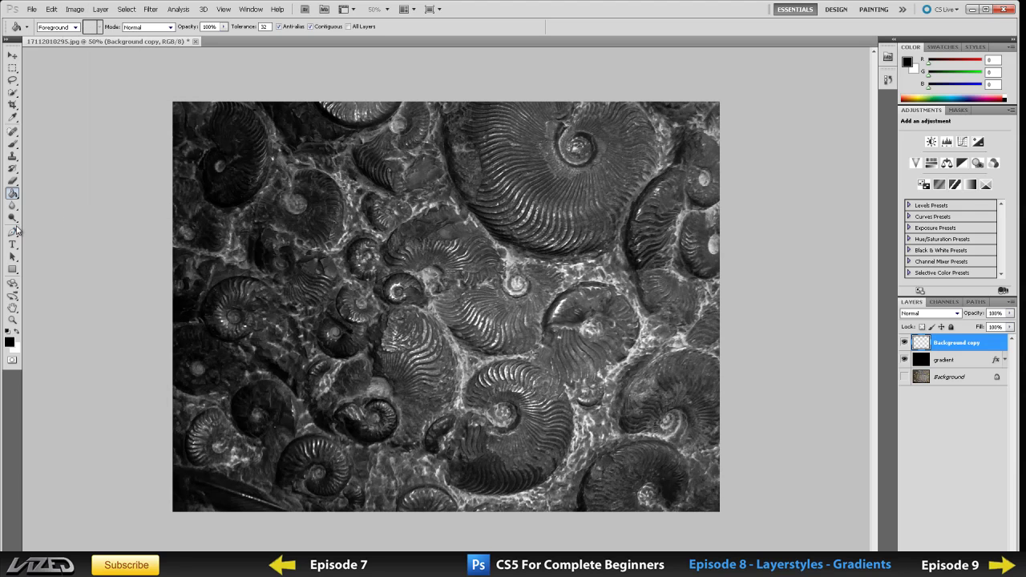
left_click(74, 9)
left_click(86, 71)
- Apply Levels with black input 29 and white input about 239
left_click(75, 9)
mouse_move(104, 35)
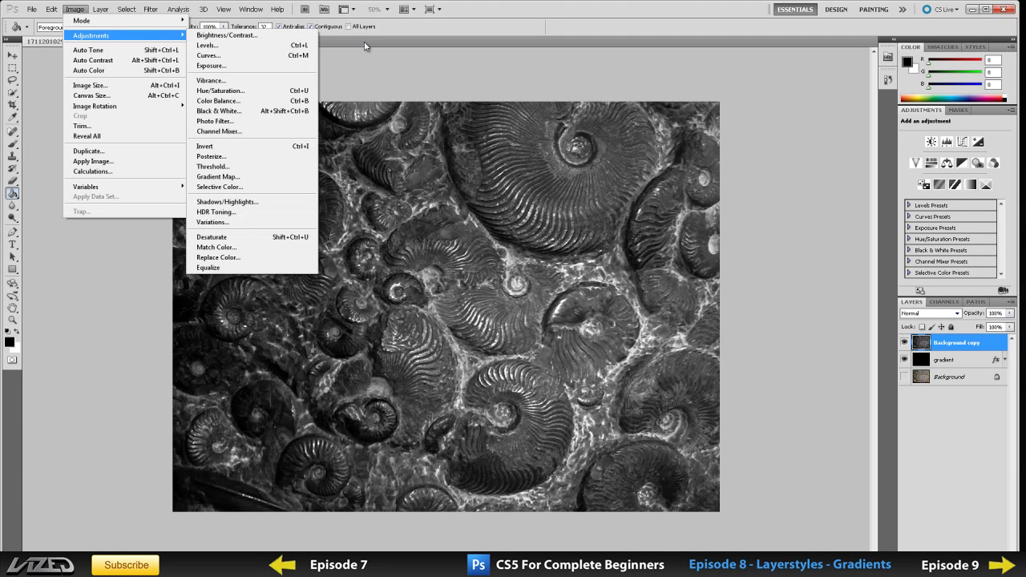
left_click(298, 45)
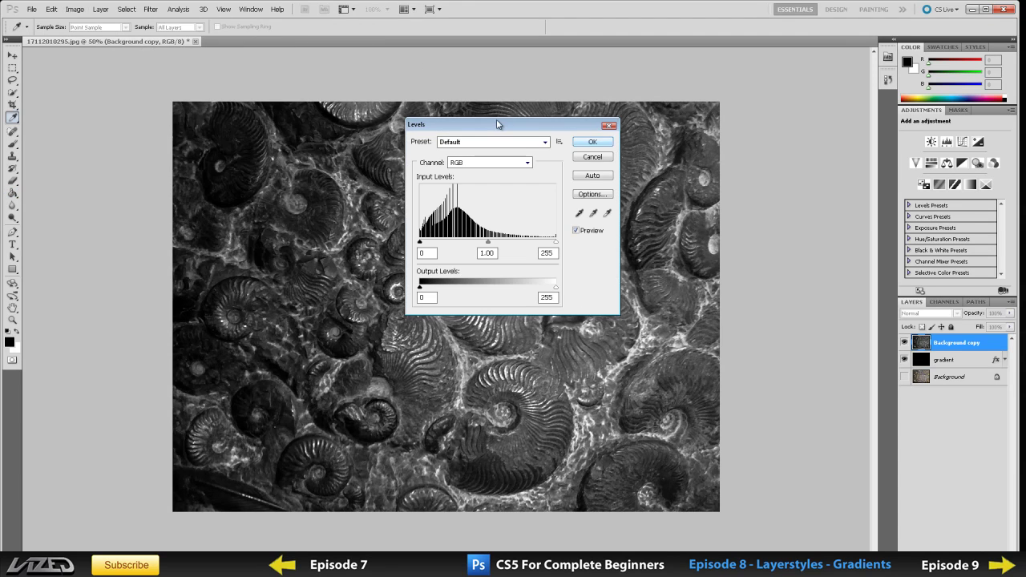
left_click_drag(497, 124, 813, 146)
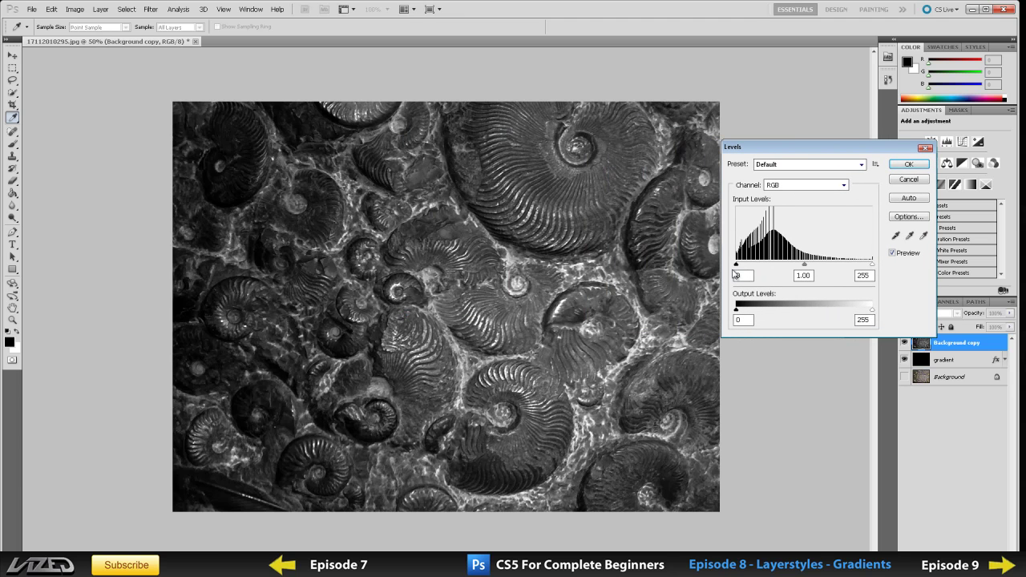
left_click_drag(738, 268, 802, 267)
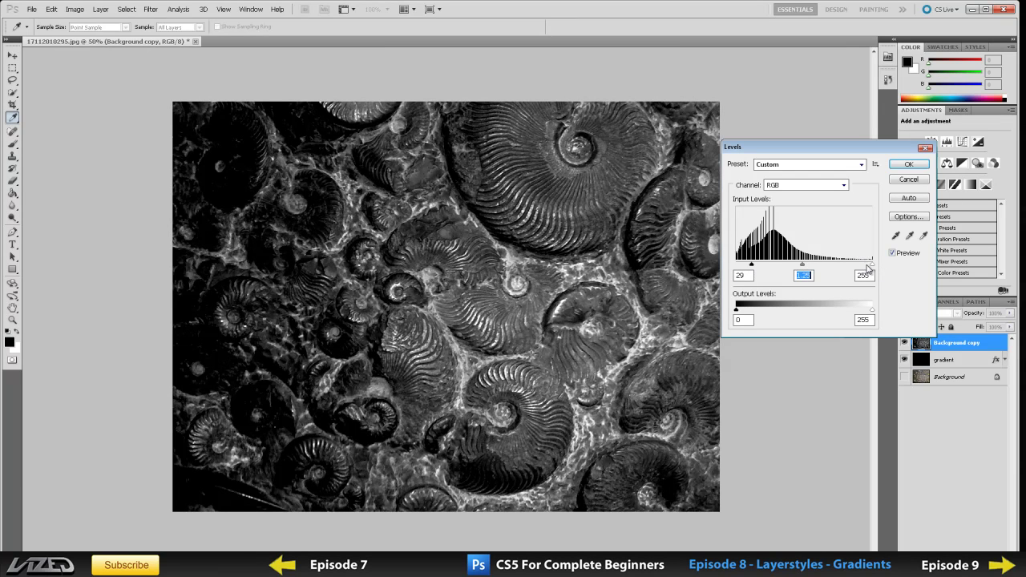
left_click_drag(871, 267, 860, 269)
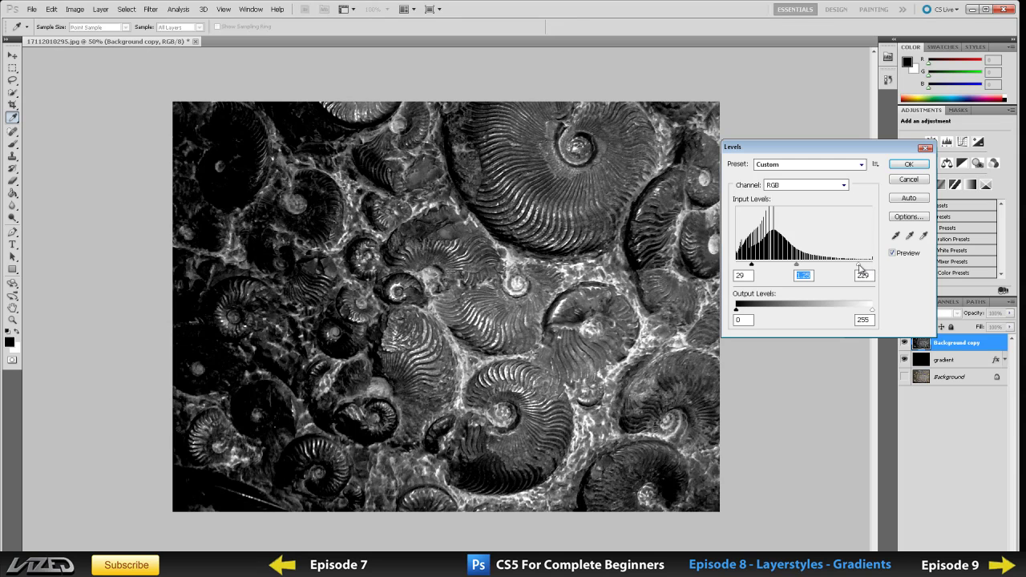
left_click(907, 163)
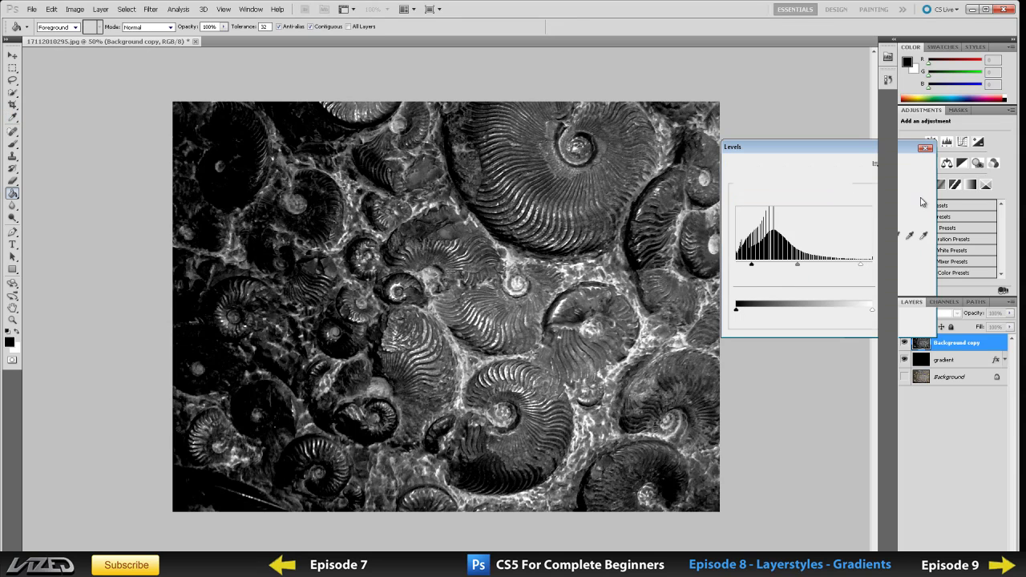
- Compare the fossil layer's blend modes from Darken through Color, then settle on Multiply
left_click(943, 314)
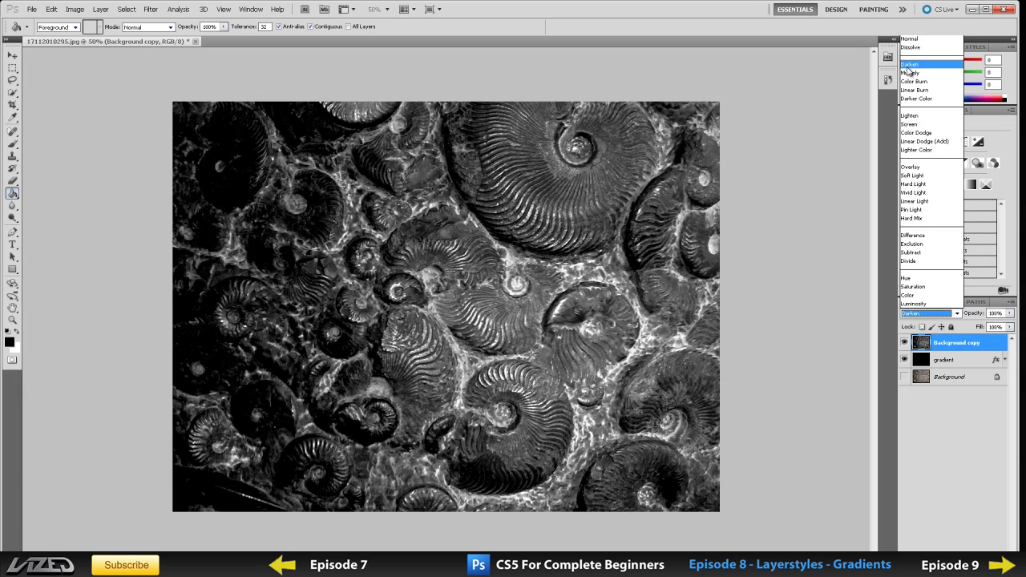
left_click(913, 68)
key("Down")
key("Down")
key("Down")
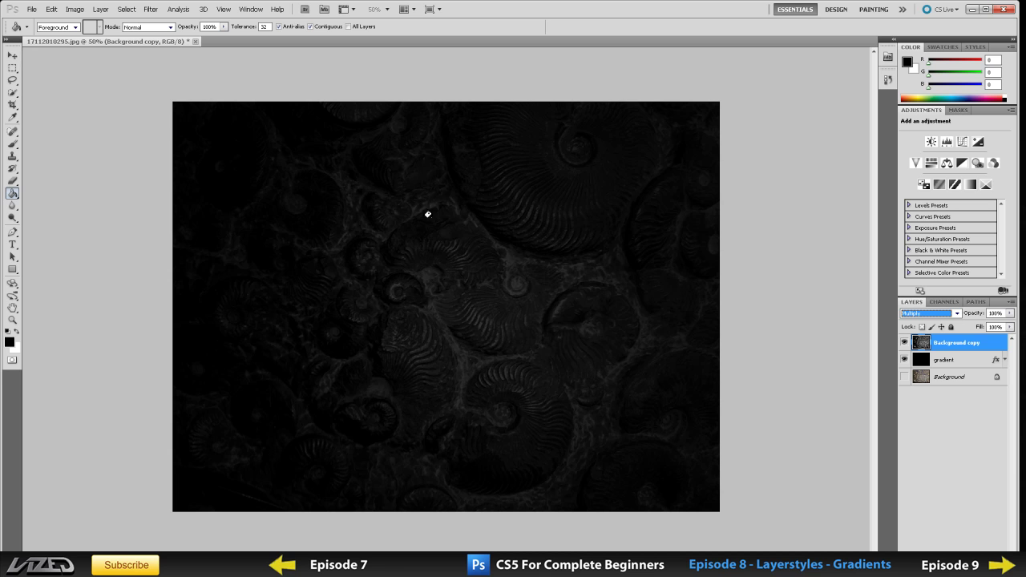
key("Down")
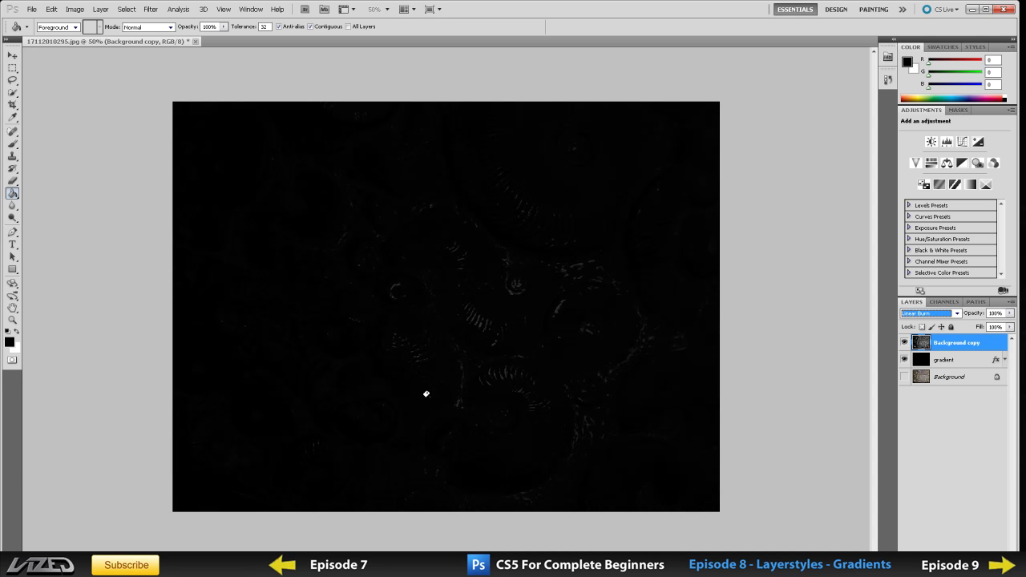
key("Down")
key("Down")
key("Down")
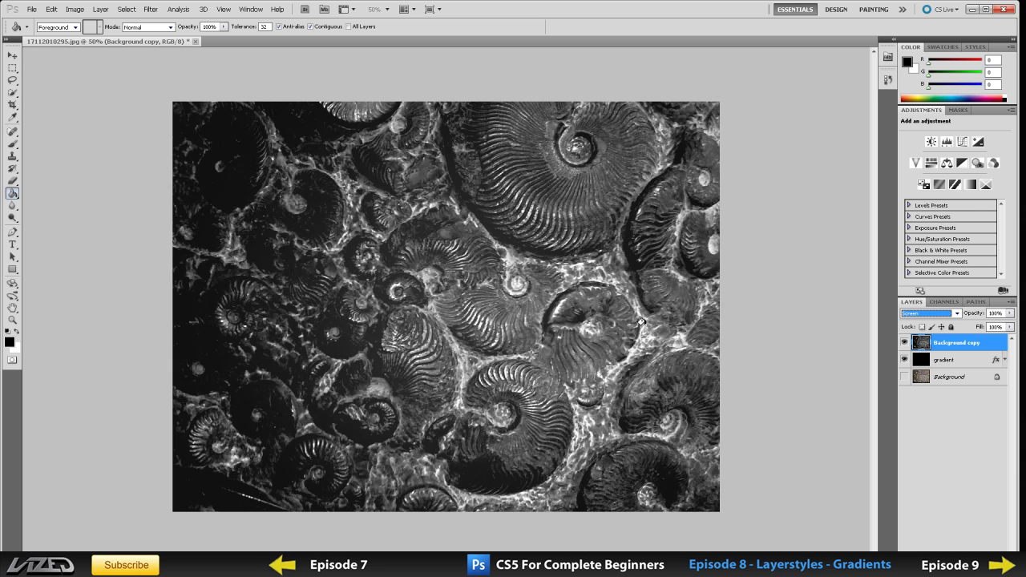
key("Down")
key("Down")
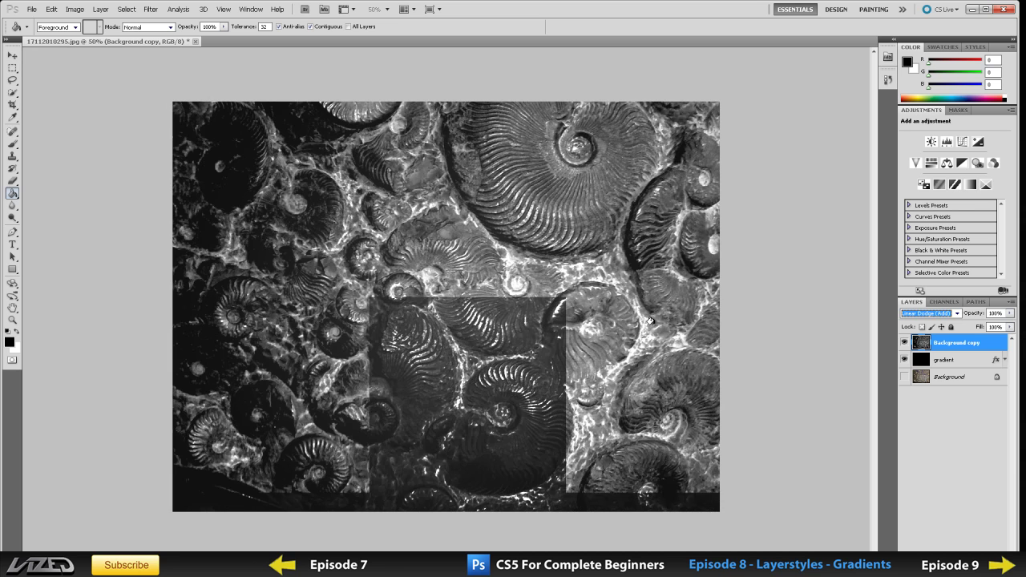
key("Down")
key("Down")
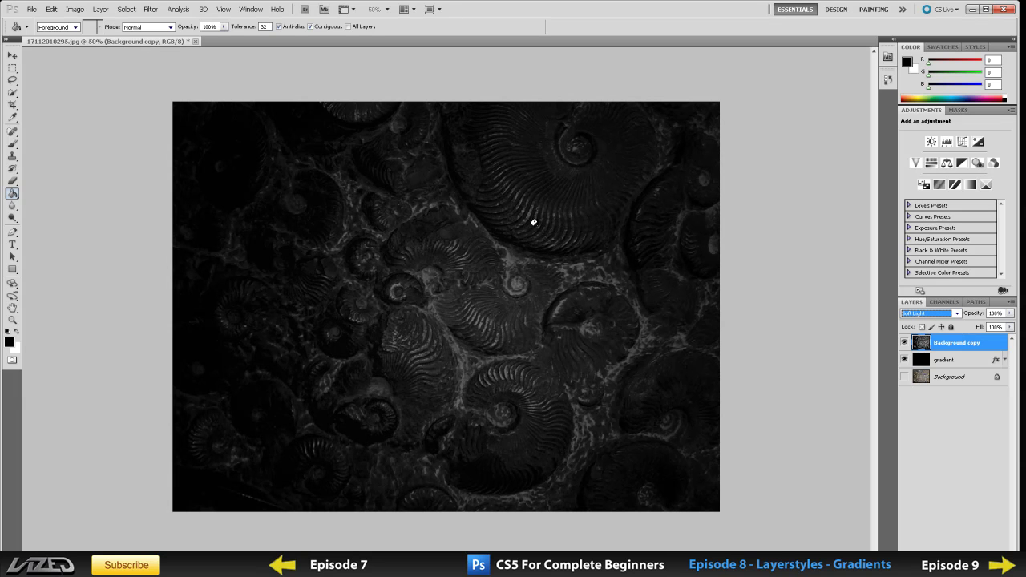
key("Down")
key("Down")
key("Down")
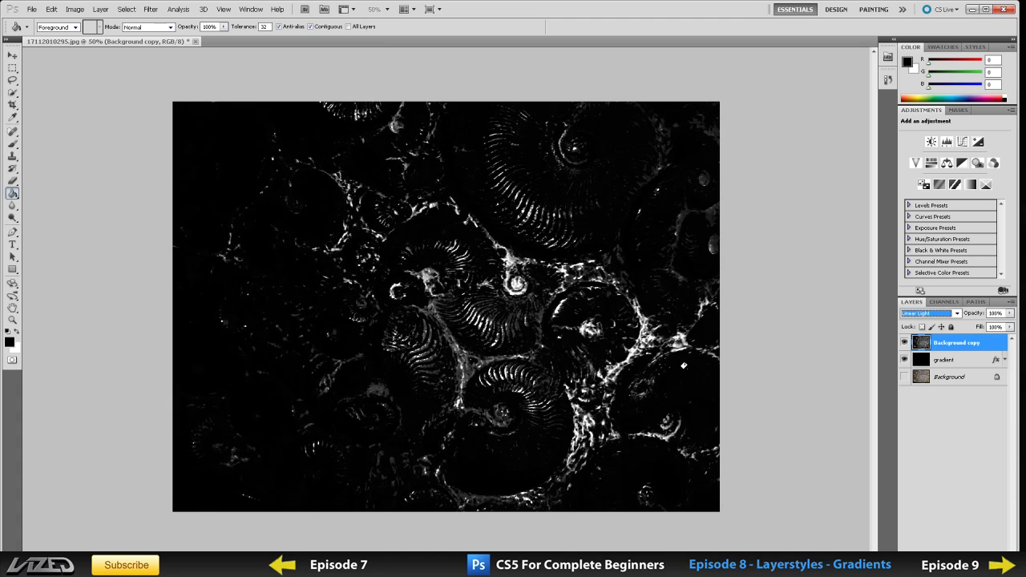
key("Down")
key("Down")
key("Down")
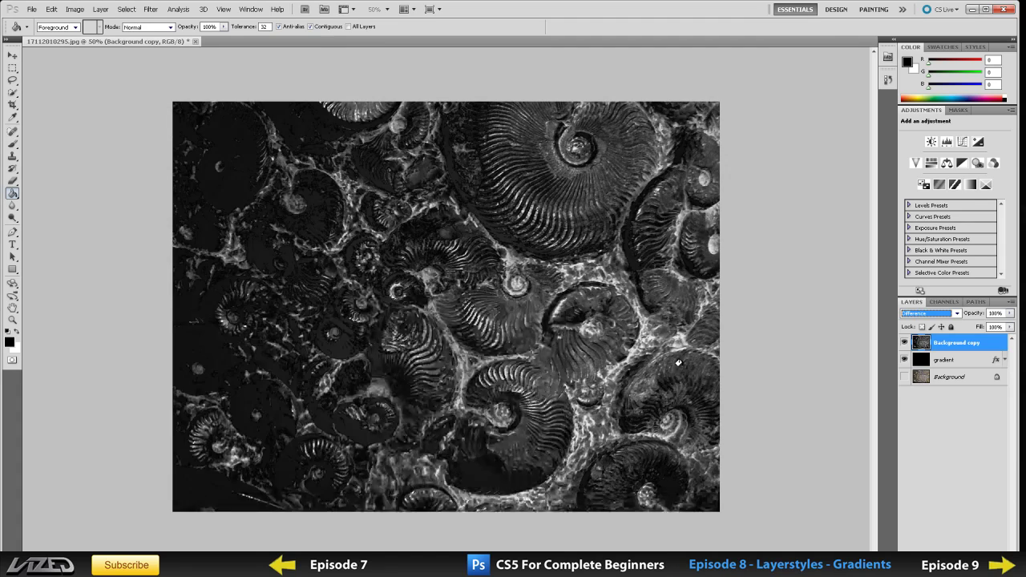
key("Down")
key("Down")
key("Down")
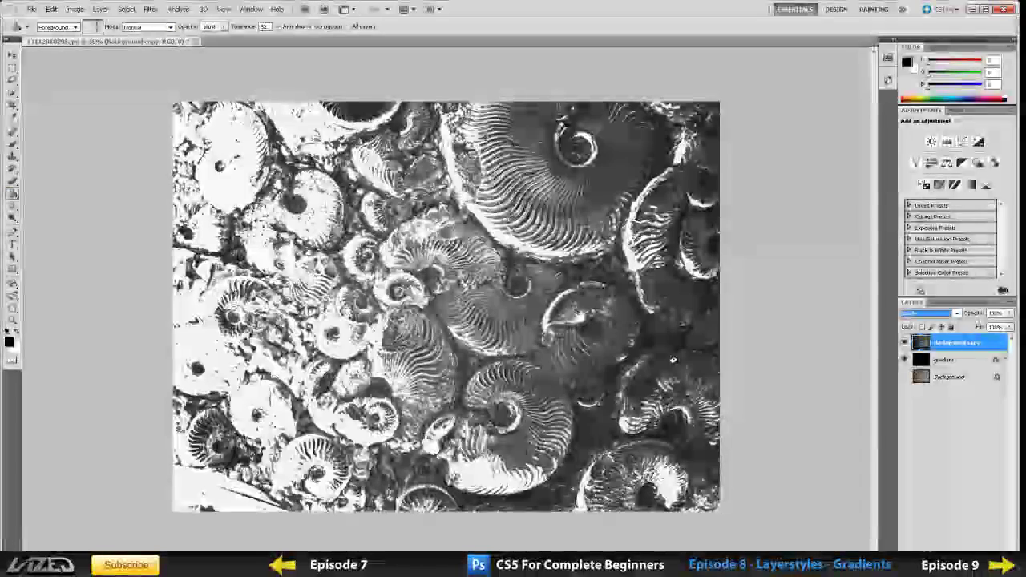
key("Down")
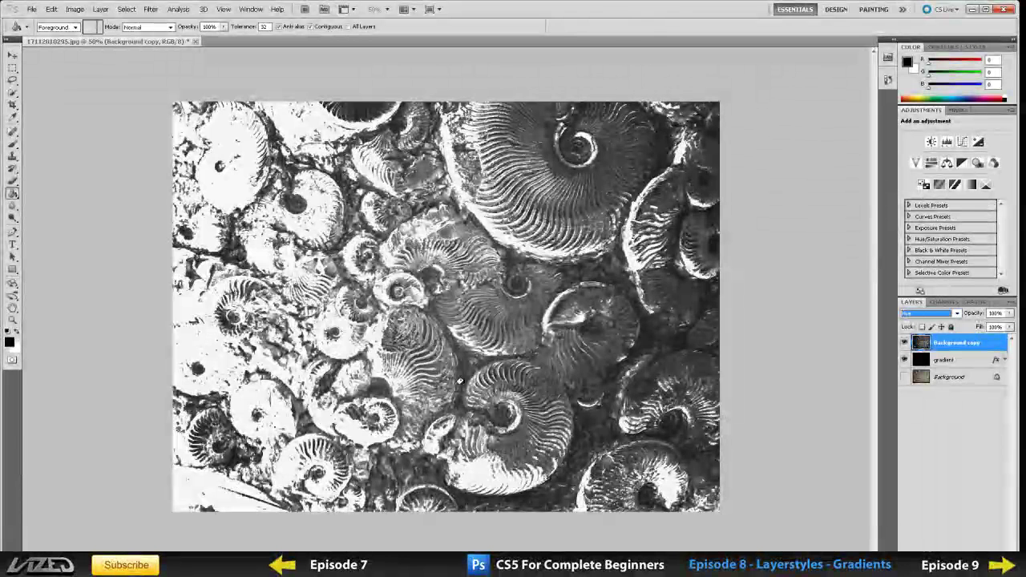
key("Down")
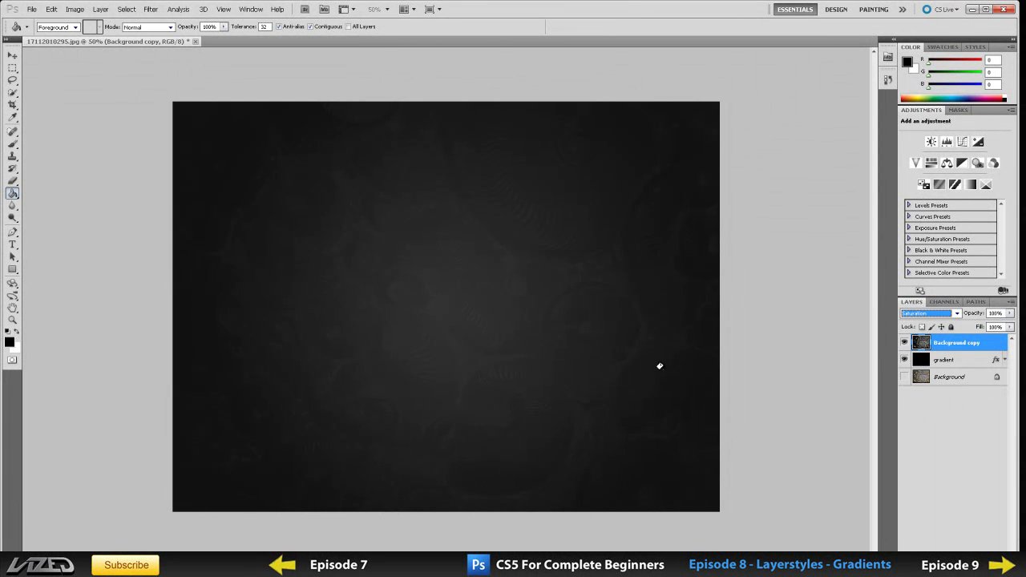
key("Down")
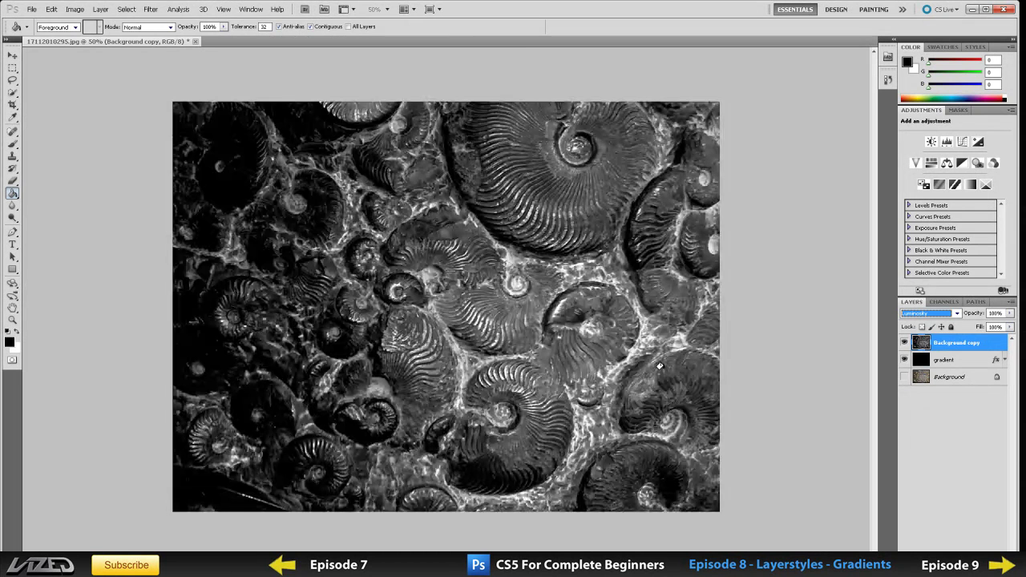
left_click(931, 312)
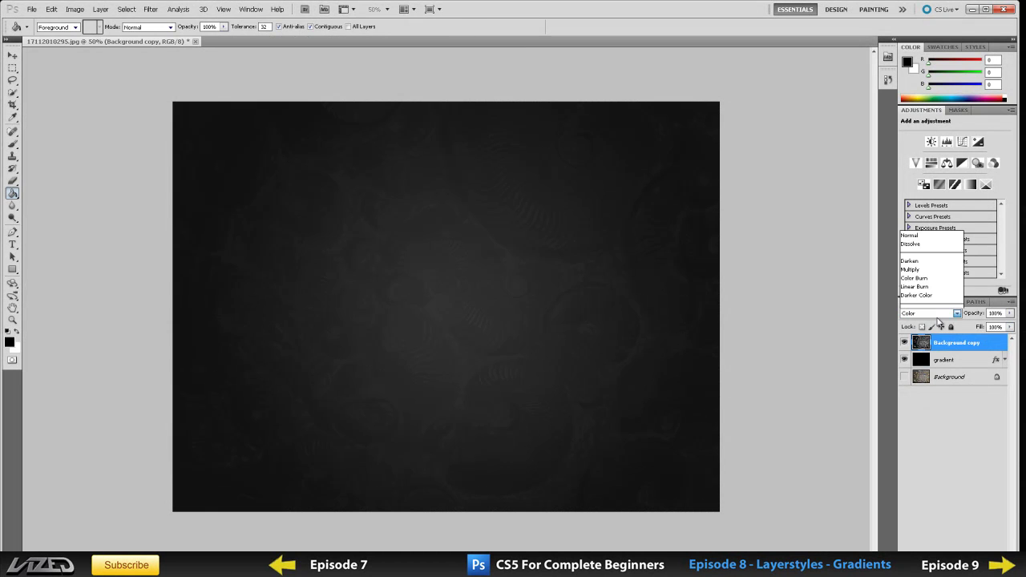
left_click(913, 72)
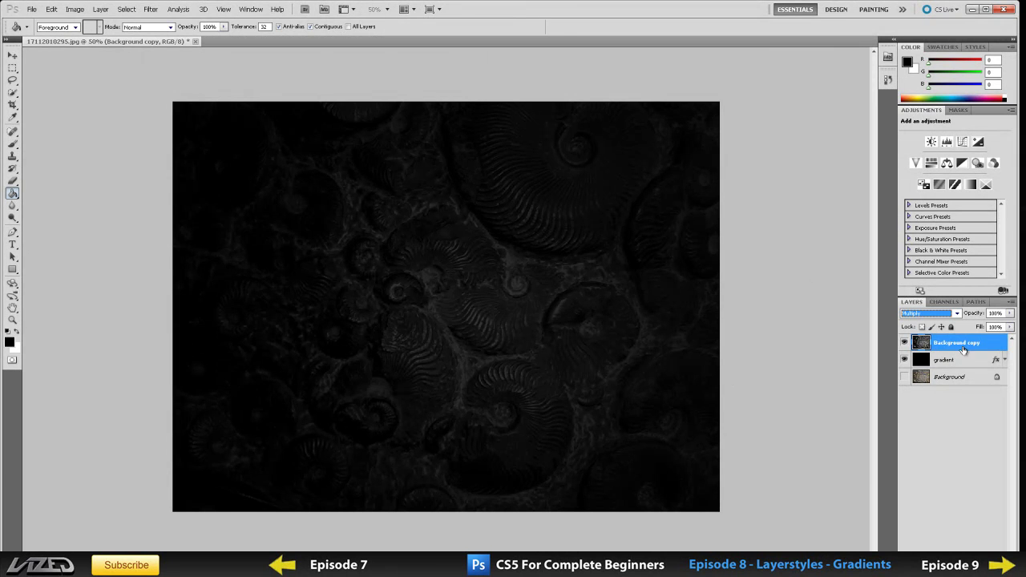
- Set the gradient layer's opacity to 85%
key("n")
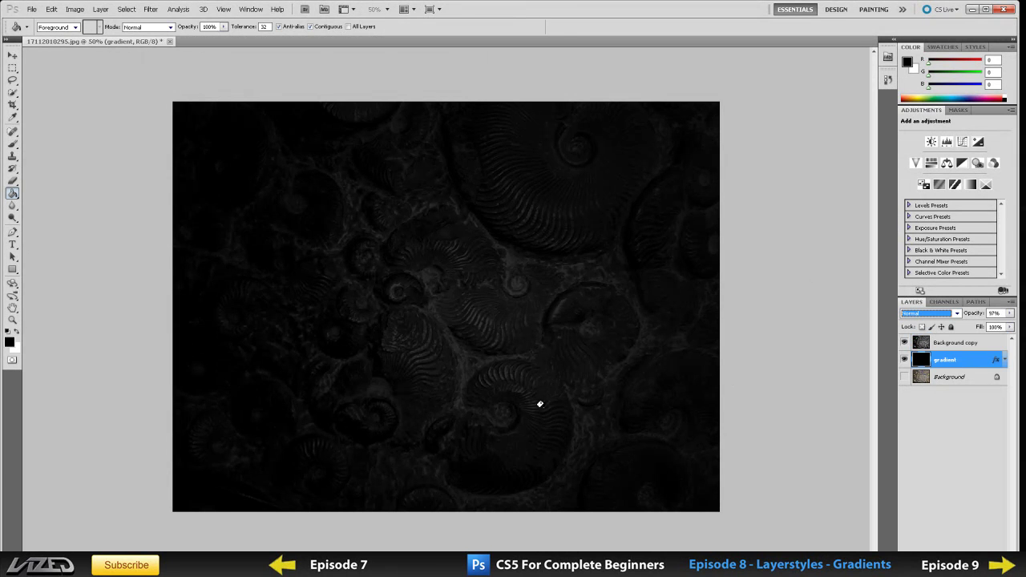
left_click(520, 328)
left_click(1009, 313)
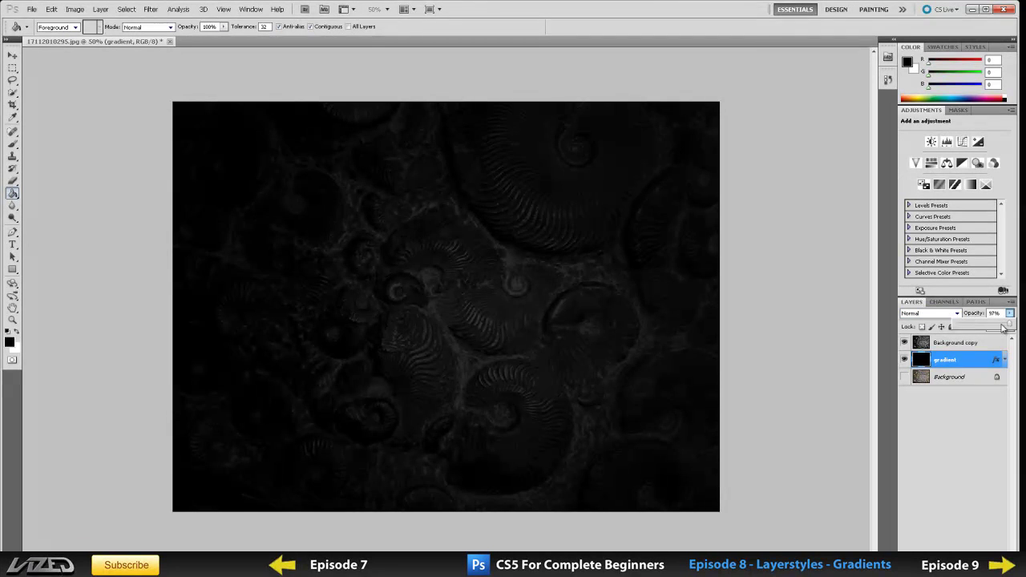
left_click_drag(1009, 325, 989, 326)
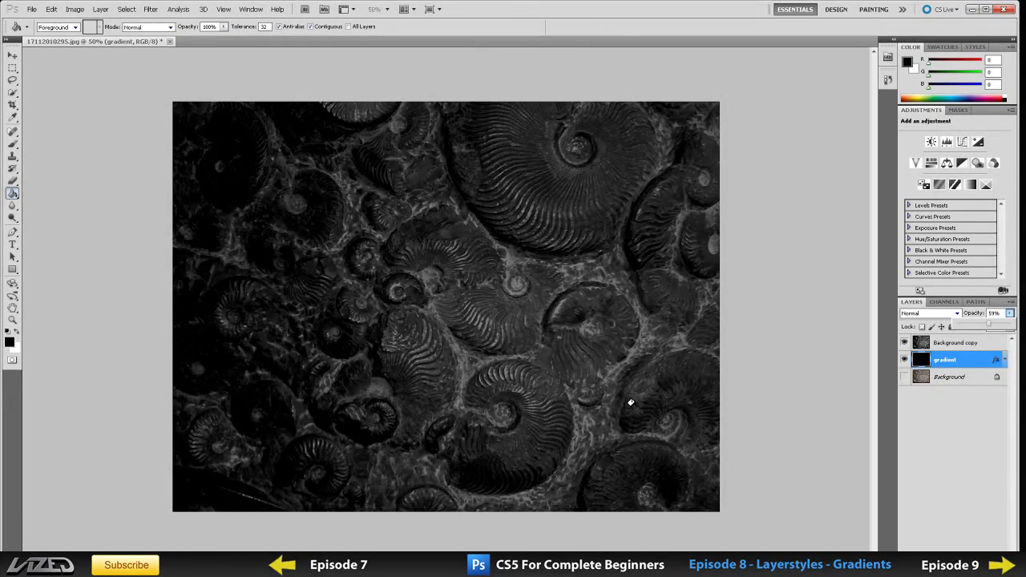
left_click(1002, 327)
- Try 80% opacity on the Background copy, then return it to 100%
left_click(961, 343)
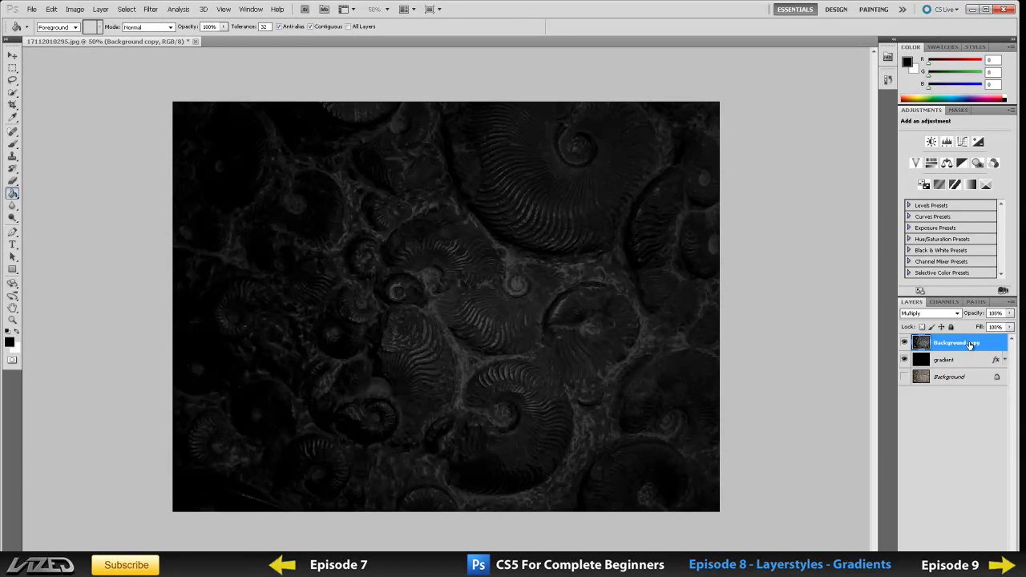
left_click(1007, 313)
left_click(1001, 326)
left_click_drag(1001, 325, 1010, 325)
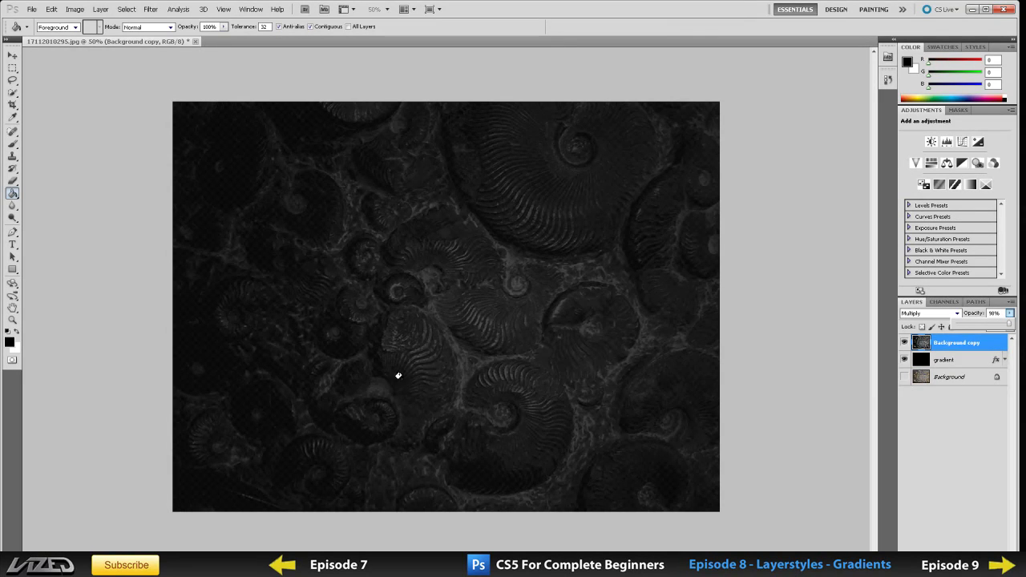
left_click(1008, 313)
left_click_drag(1011, 325, 1016, 325)
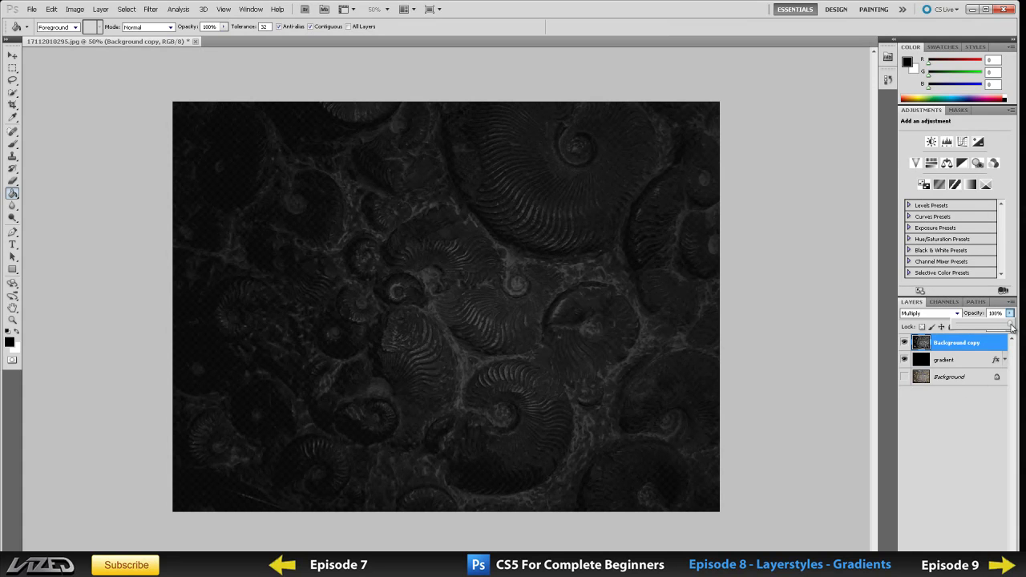